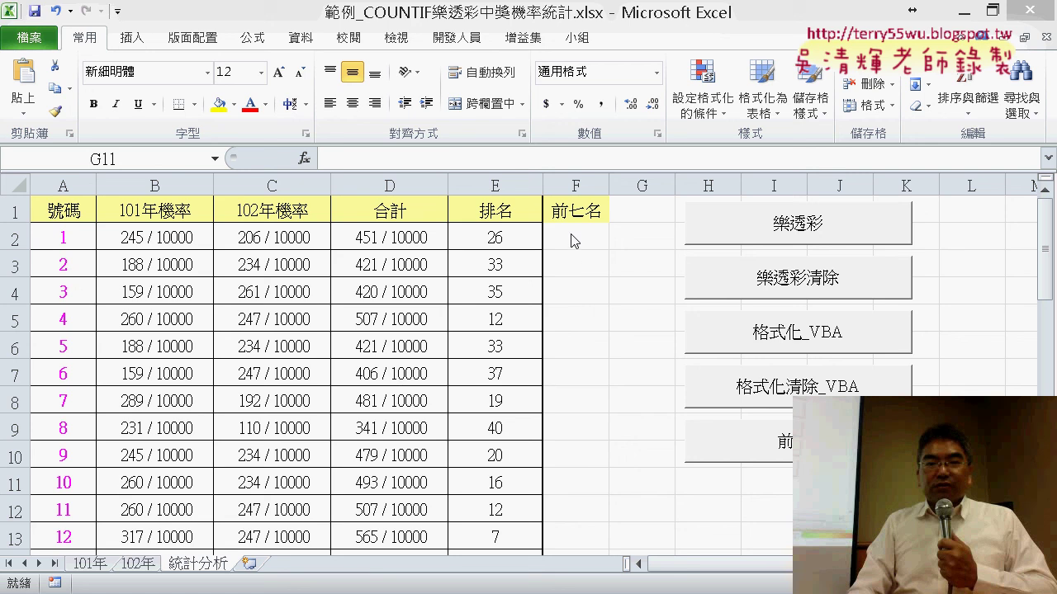
- On the sheet, show the top-seven numbers and mark 12 in A13 and target cell F2
left_click(571, 243)
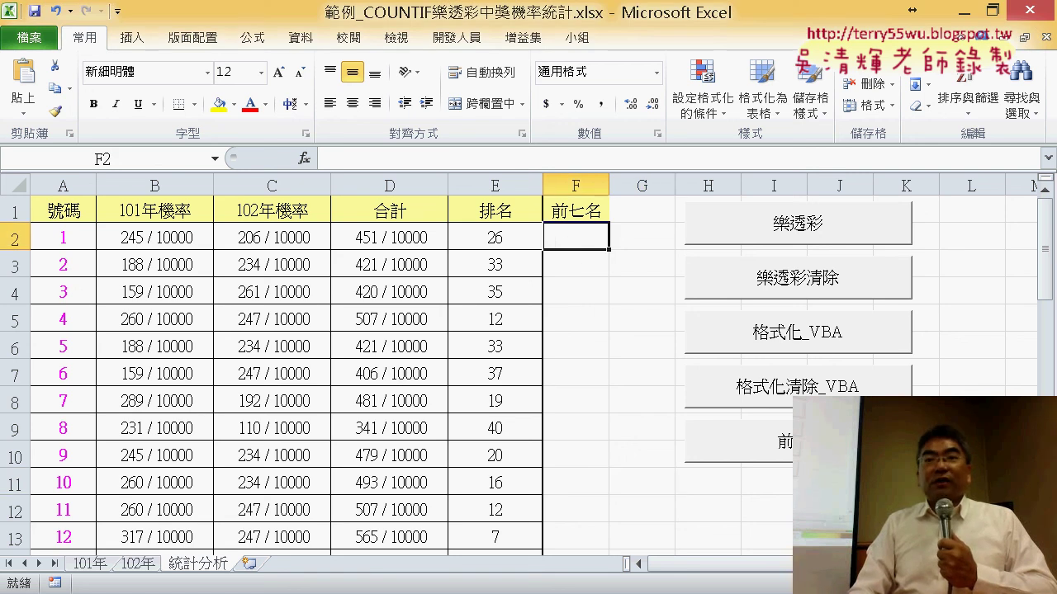
left_click(797, 338)
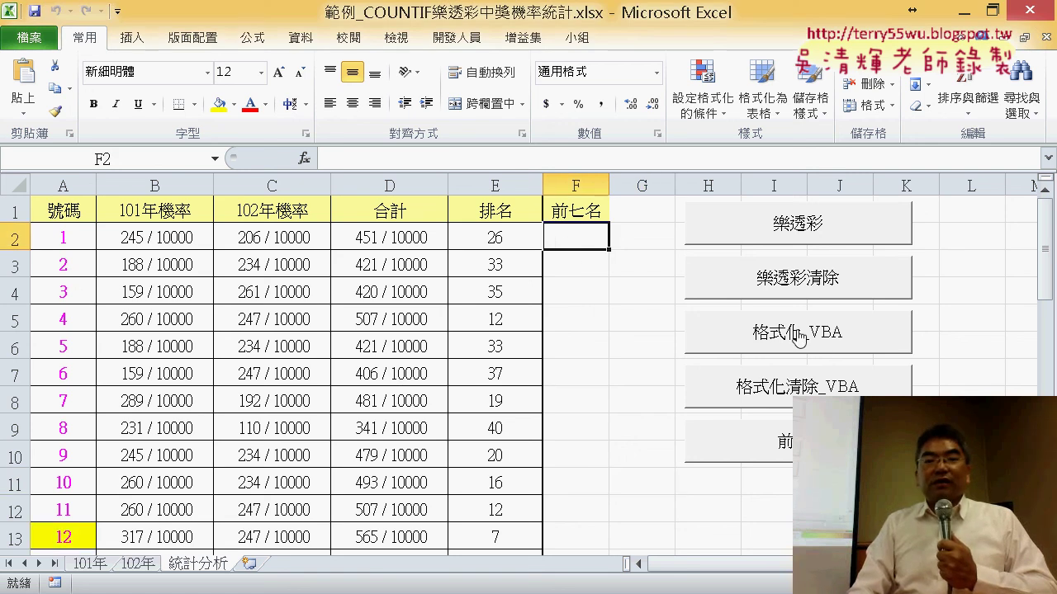
left_click(64, 536)
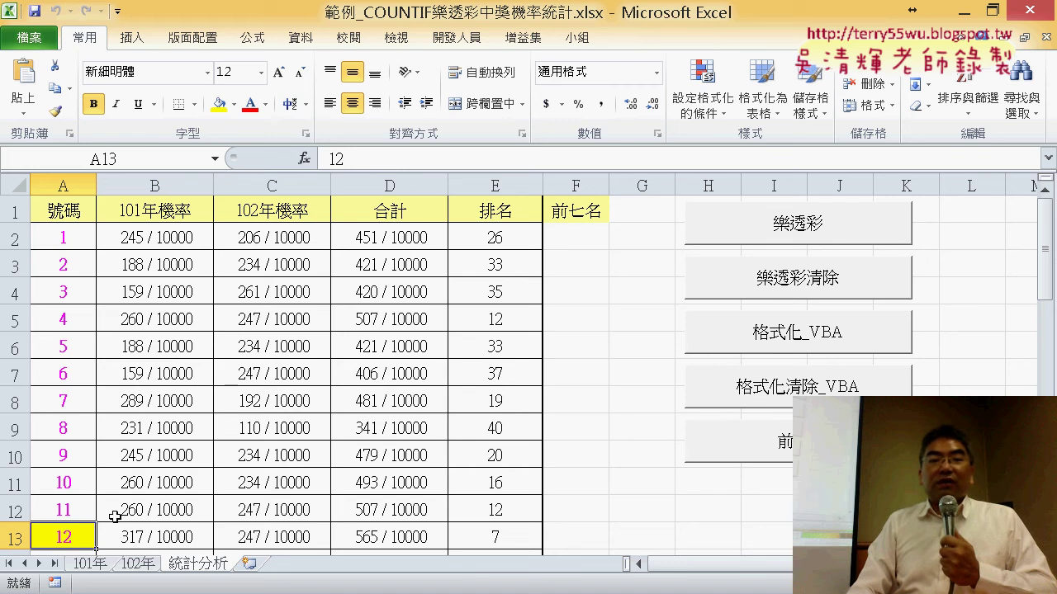
left_click(786, 395)
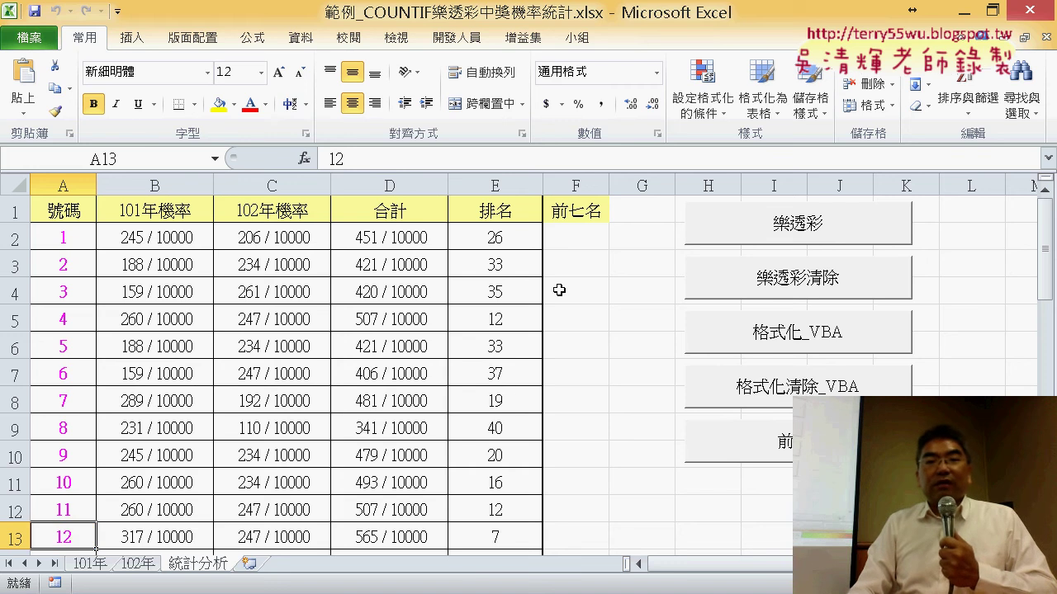
left_click(594, 241)
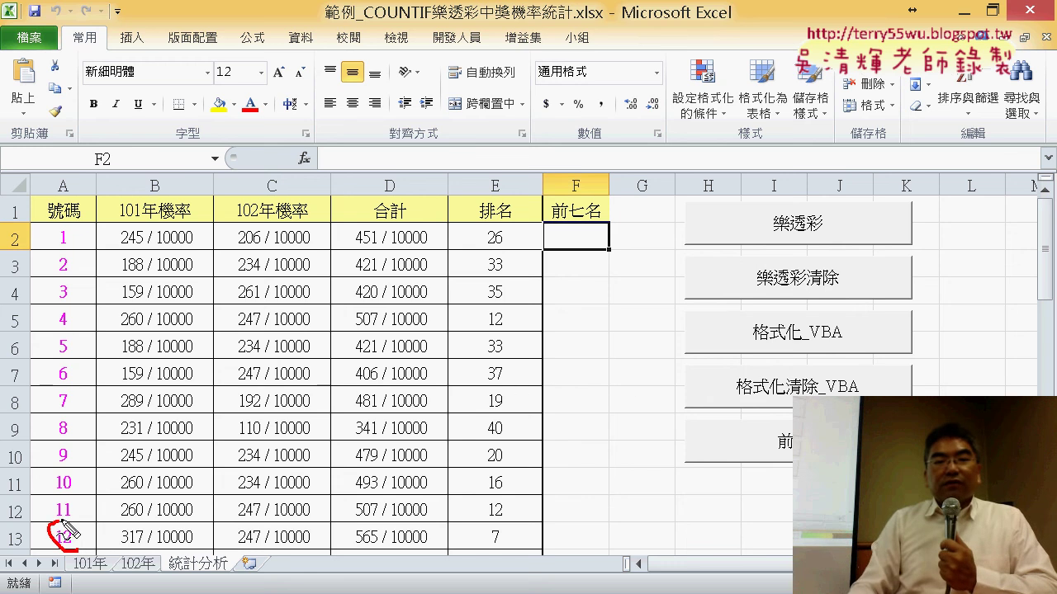
left_click_drag(80, 541, 531, 233)
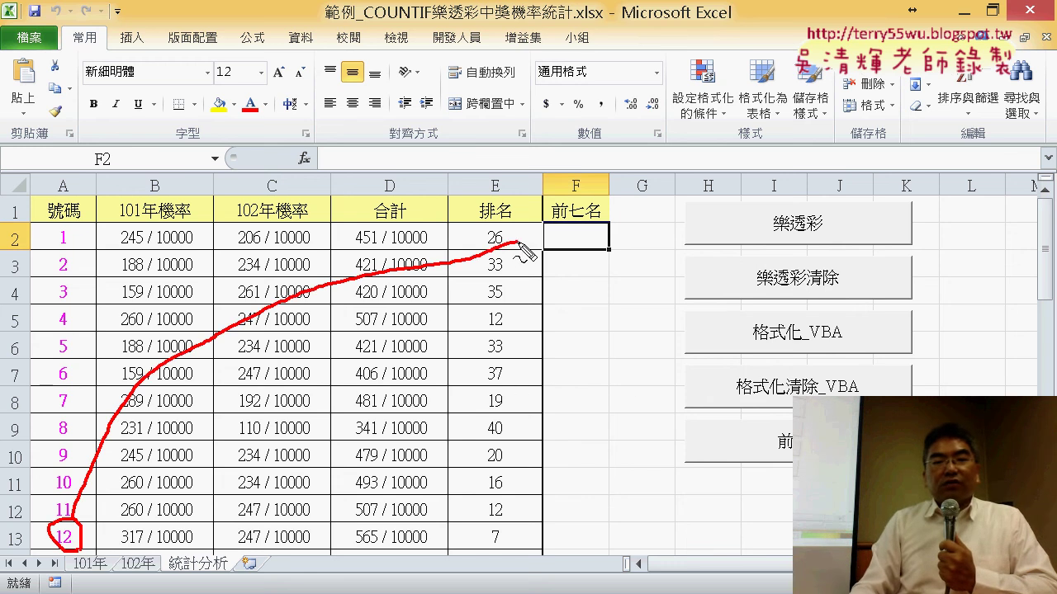
mouse_move(590, 246)
left_mouse_down()
mouse_move(596, 231)
mouse_move(587, 246)
left_mouse_up()
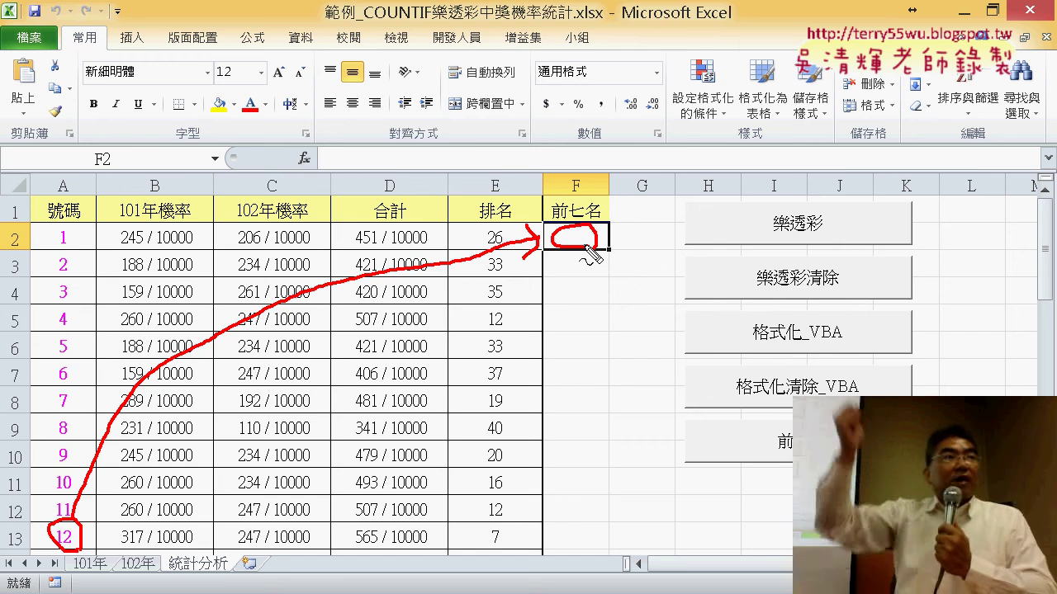
key("Escape")
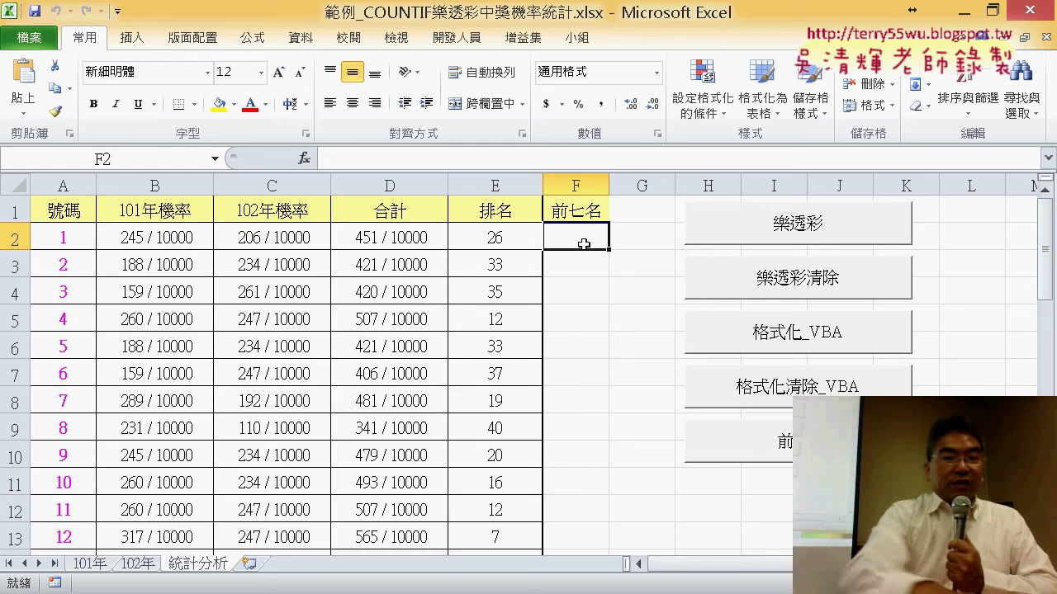
- Fill F2:F8 with the top-seven results (12, 21, 27…), review them against column E, then clear them
left_click(739, 442)
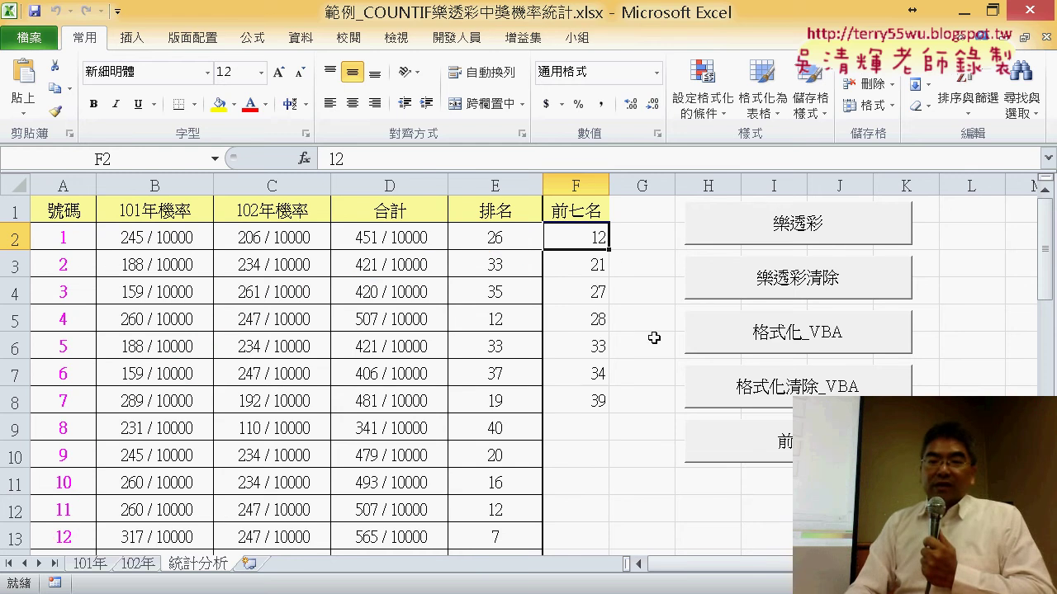
left_click_drag(596, 236, 588, 395)
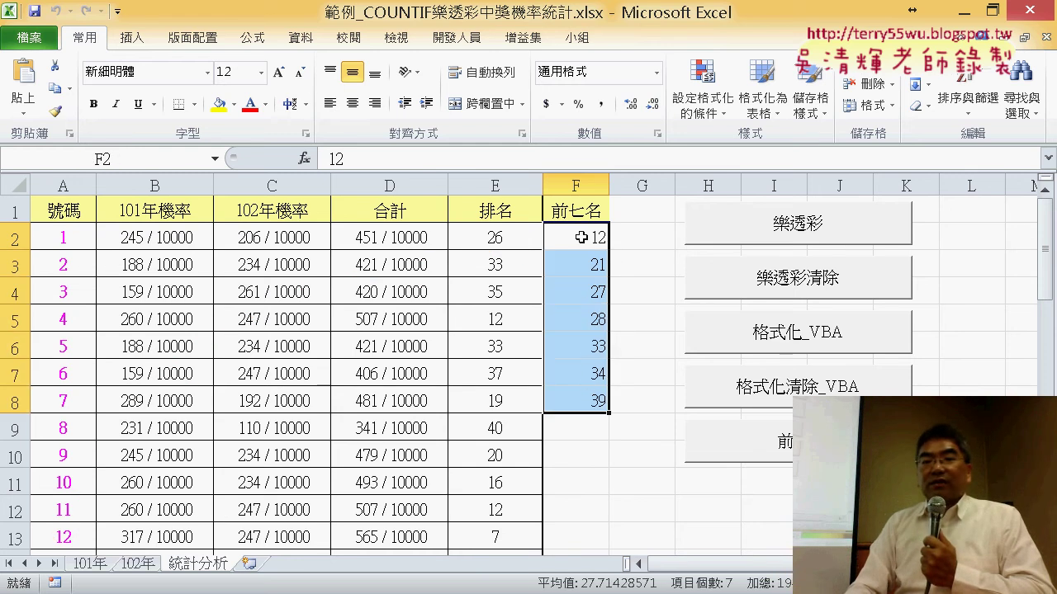
left_click(587, 266)
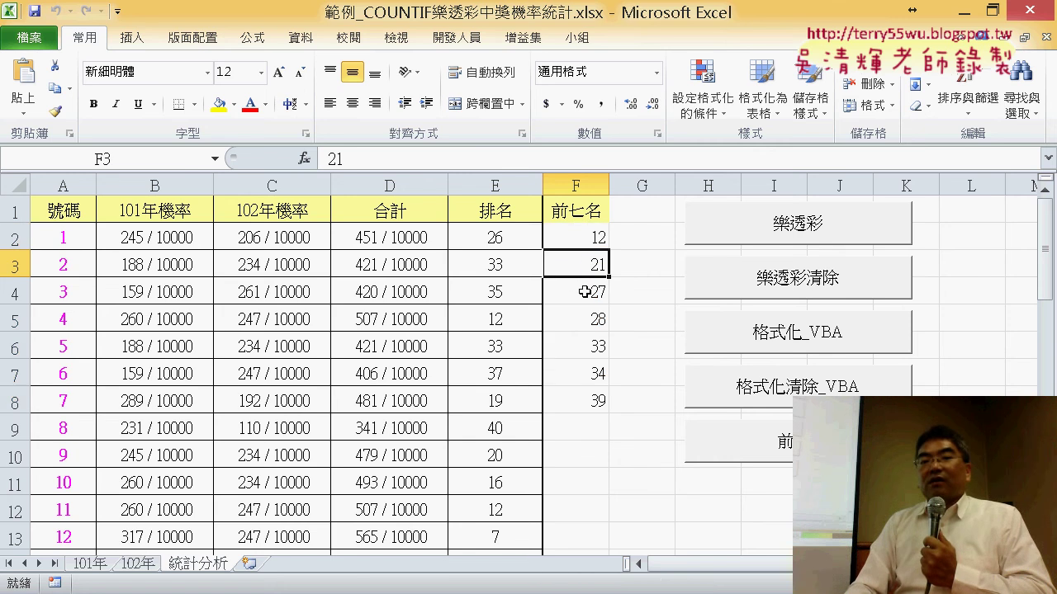
left_click(584, 291)
left_click(587, 237)
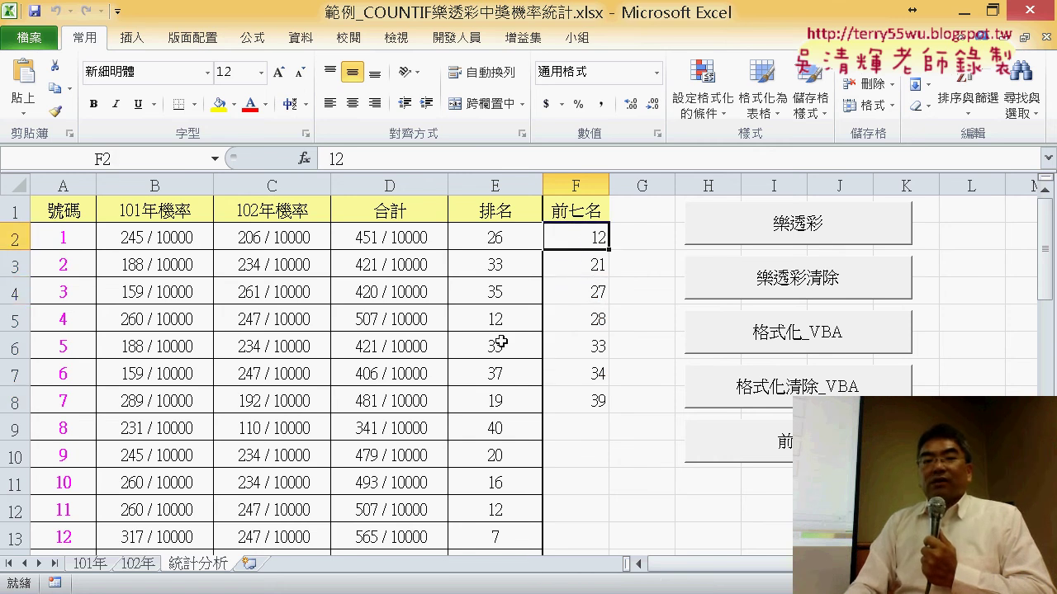
scroll(479, 363, "down", 2)
left_click(497, 186)
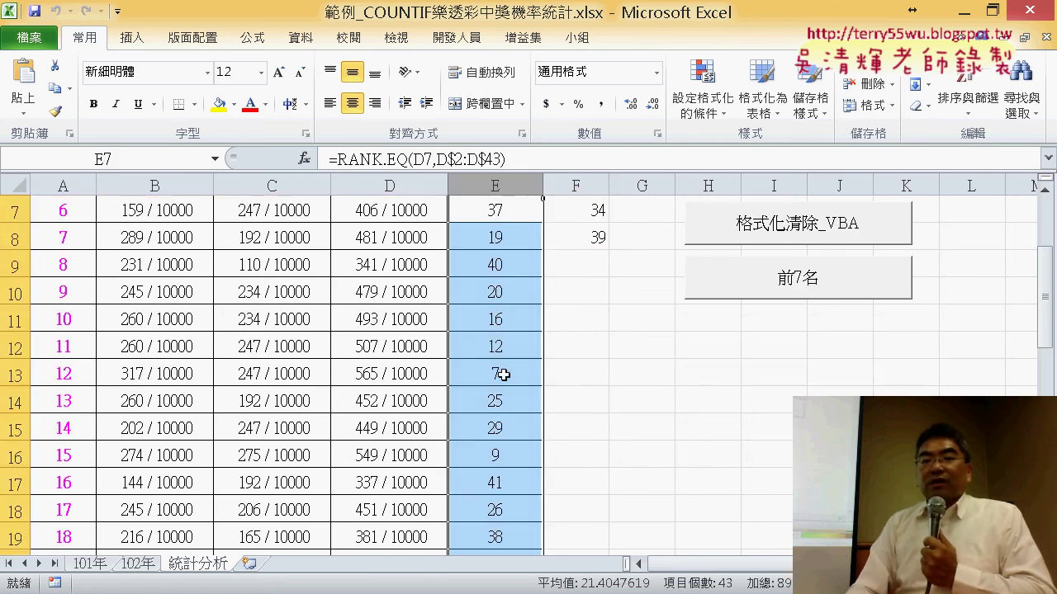
scroll(529, 437, "up", 2)
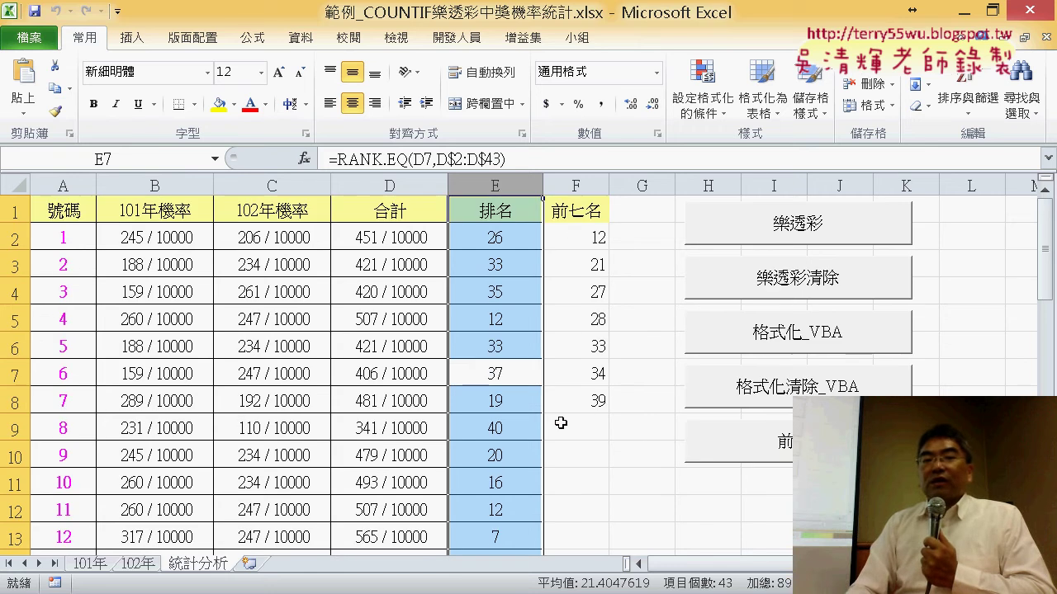
left_click_drag(584, 244, 583, 399)
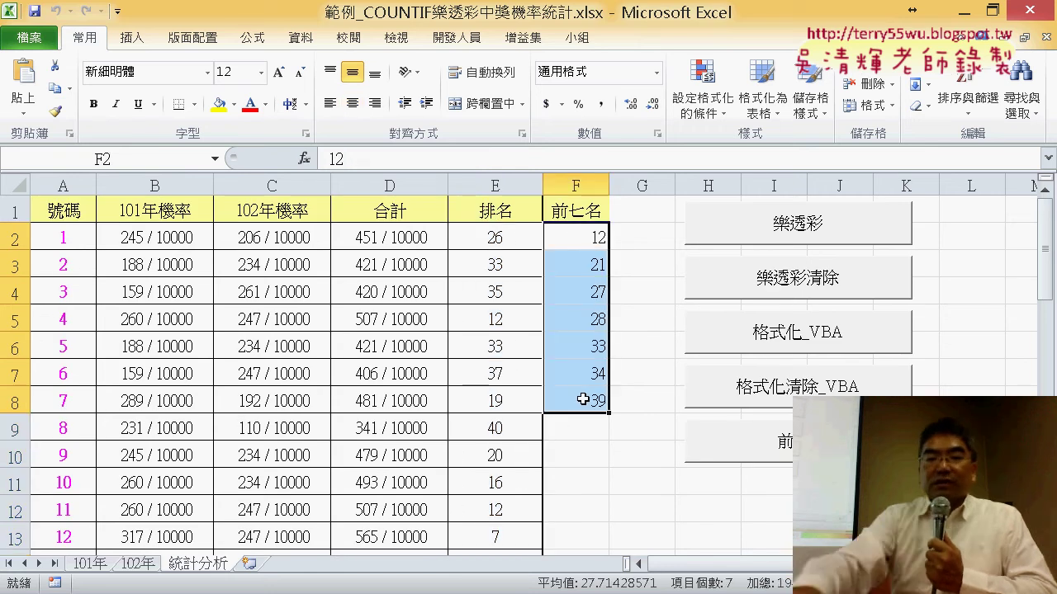
key("Delete")
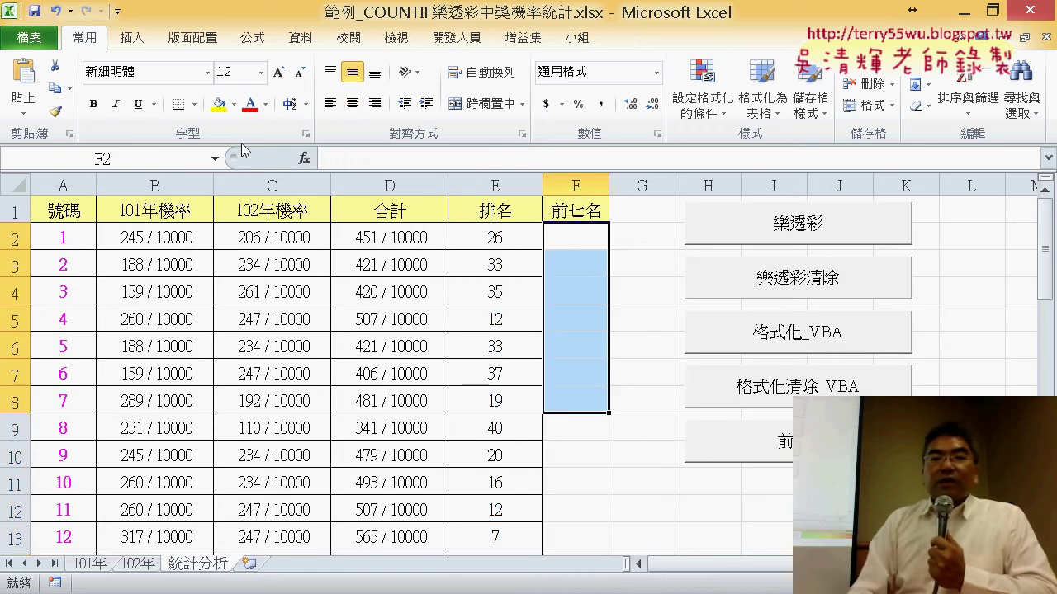
- Open the VBA editor and delete the body of the 前7名 macro
left_click(456, 38)
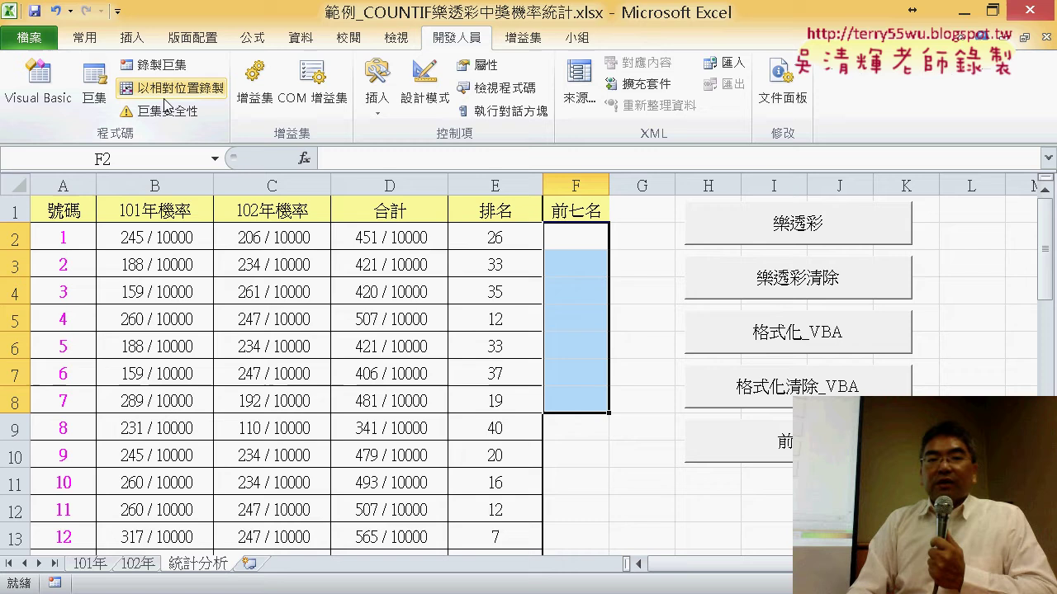
left_click(49, 97)
left_click_drag(463, 38, 251, 28)
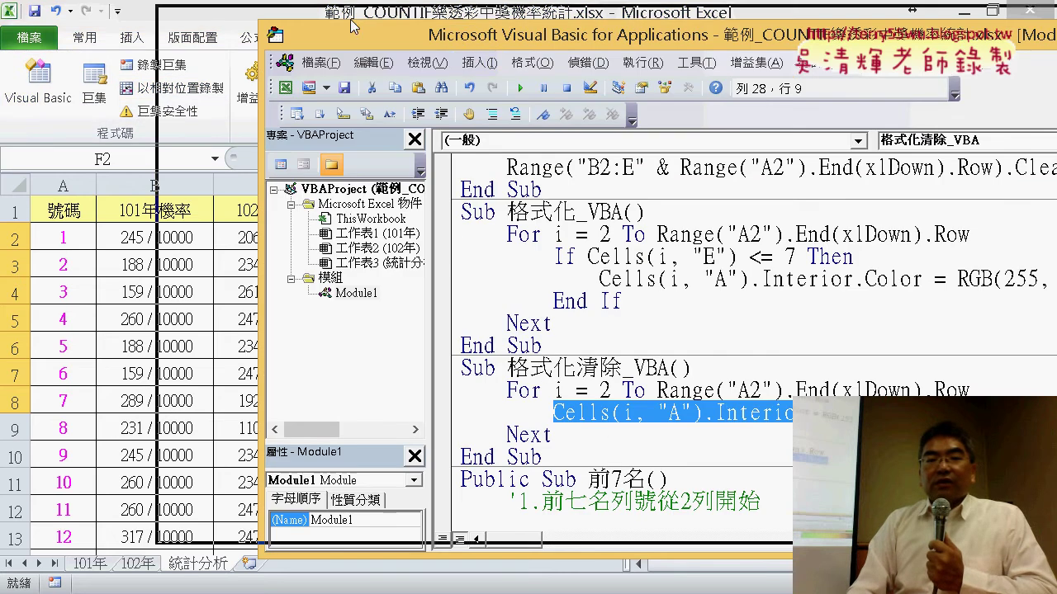
scroll(321, 189, "down", 3)
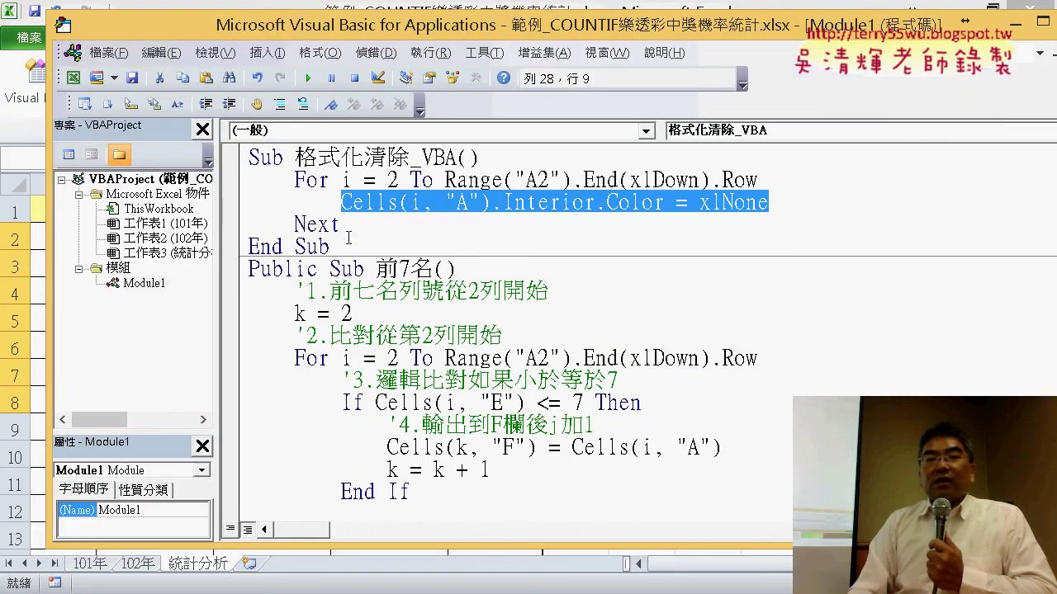
scroll(348, 237, "down", 1)
left_click_drag(360, 448, 216, 223)
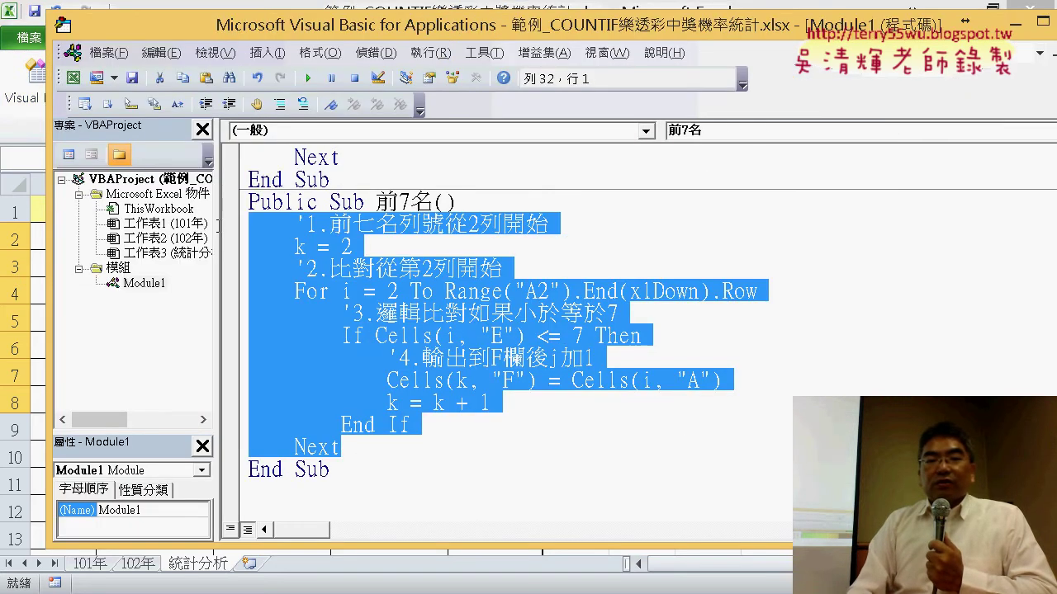
key("Delete")
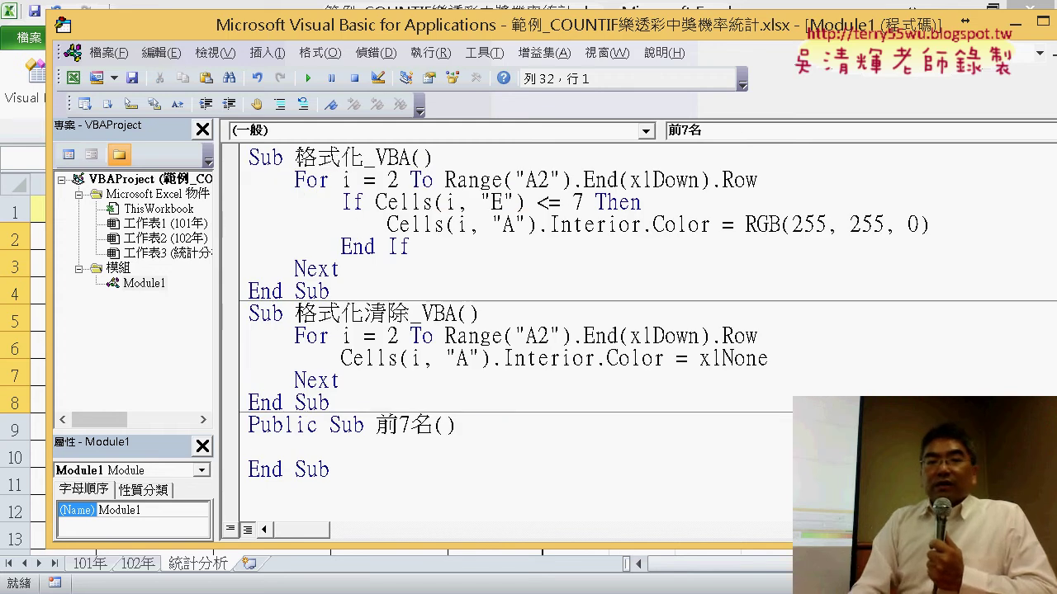
- Copy the For…Next loop from 格式化_VBA and place the cursor inside the empty 前7名
left_click_drag(295, 157, 410, 157)
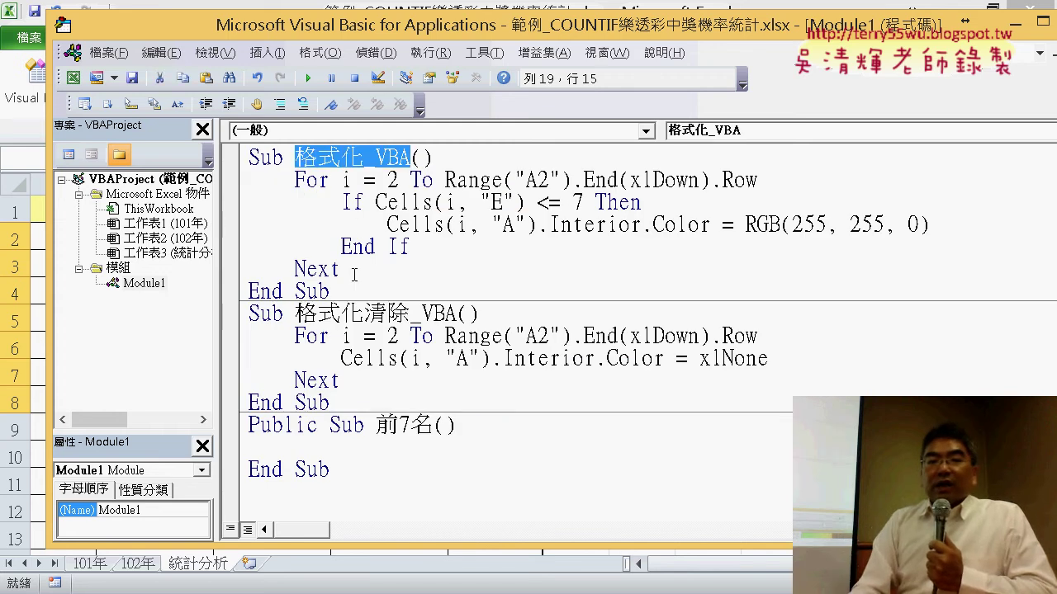
left_click_drag(354, 274, 252, 180)
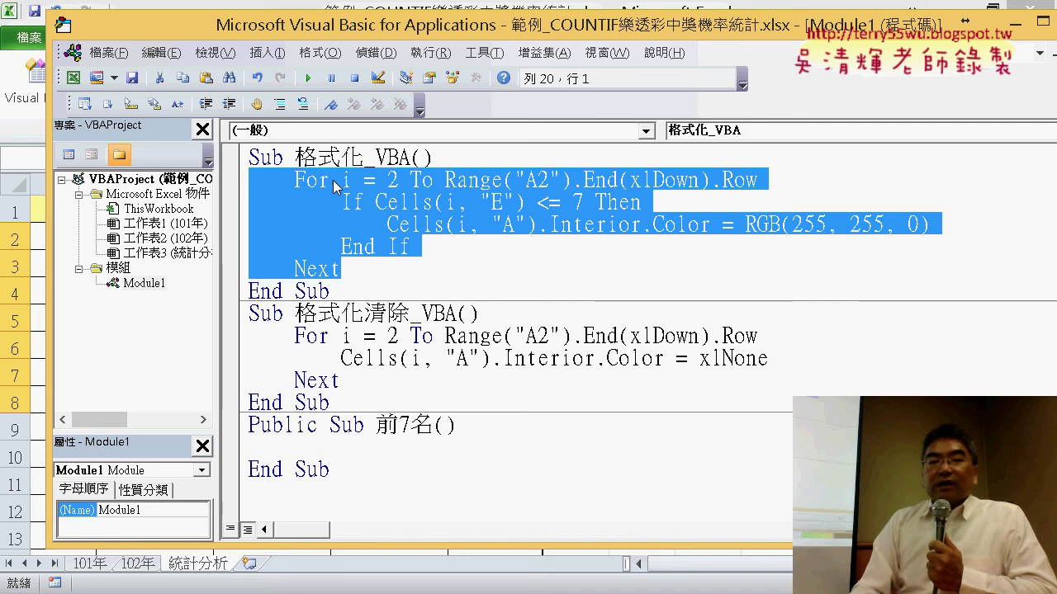
right_click(404, 220)
left_click(443, 256)
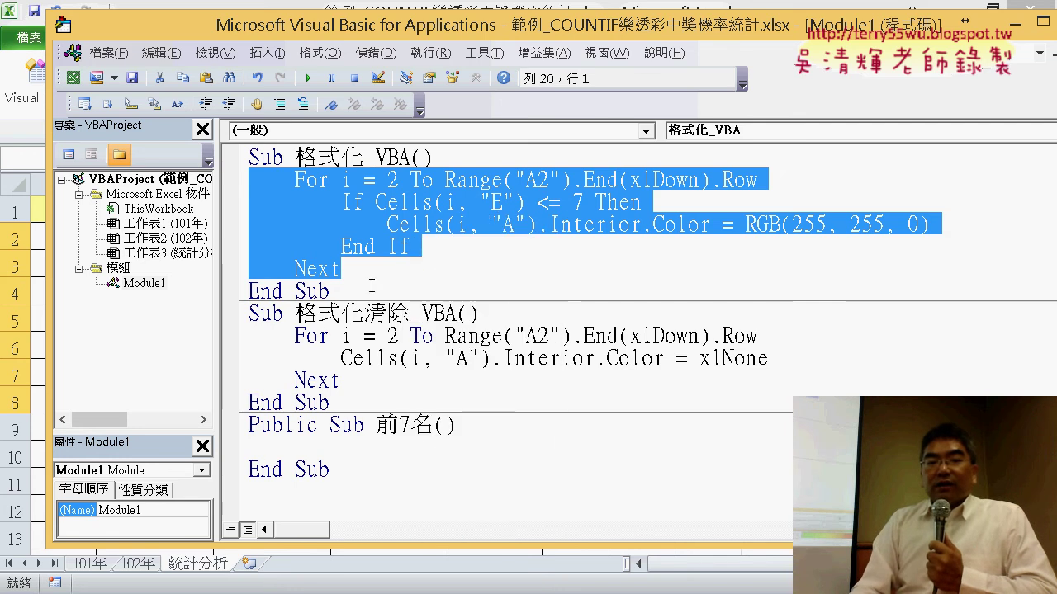
left_click(261, 453)
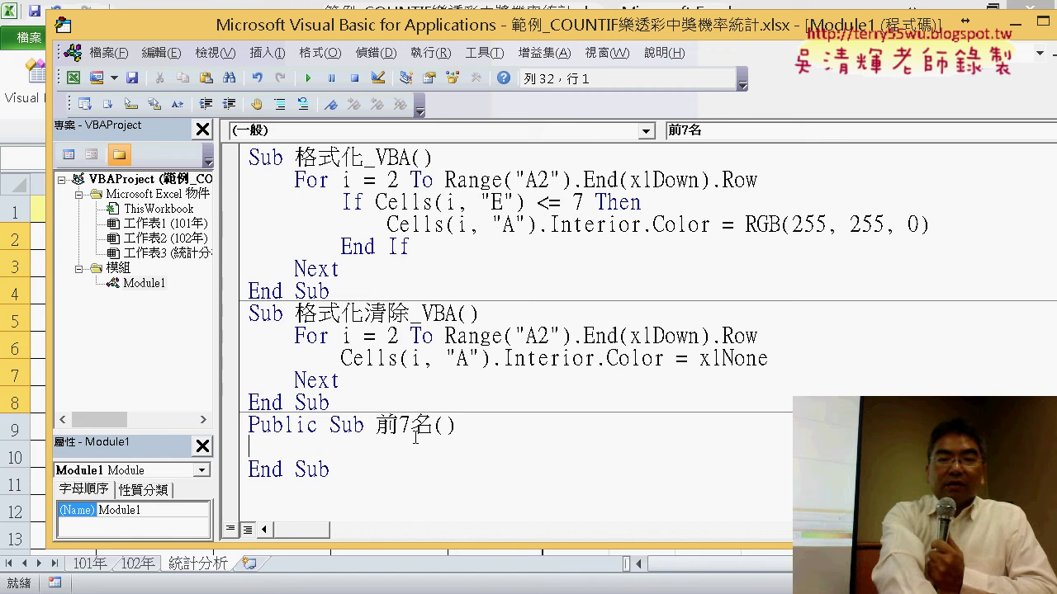
- Paste the loop into 前7名 and delete its .Interior.Color = RGB(255, 255, 0) assignment
key("ctrl+v")
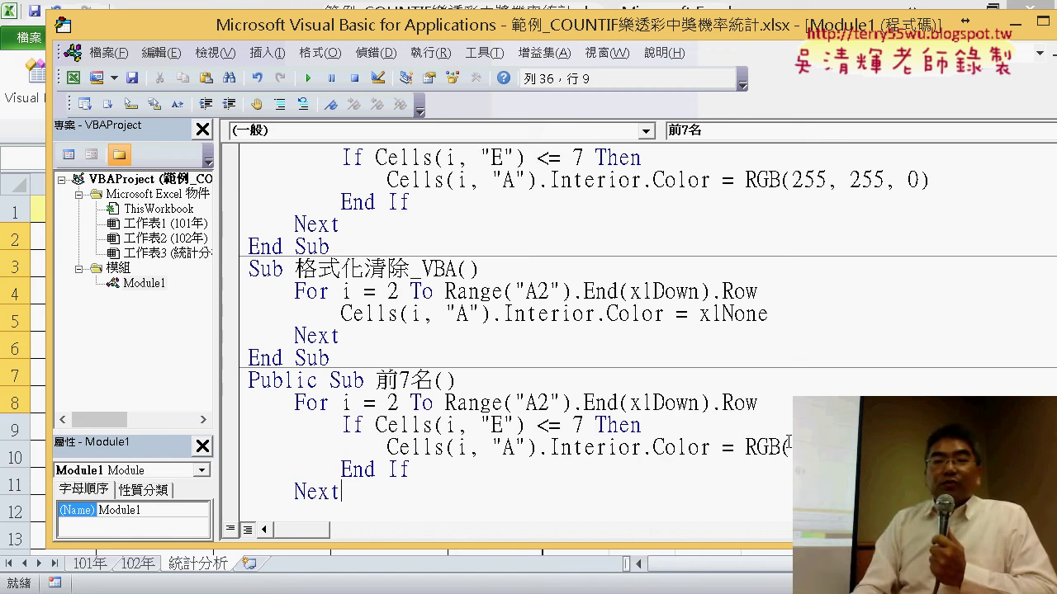
left_click_drag(928, 448, 537, 448)
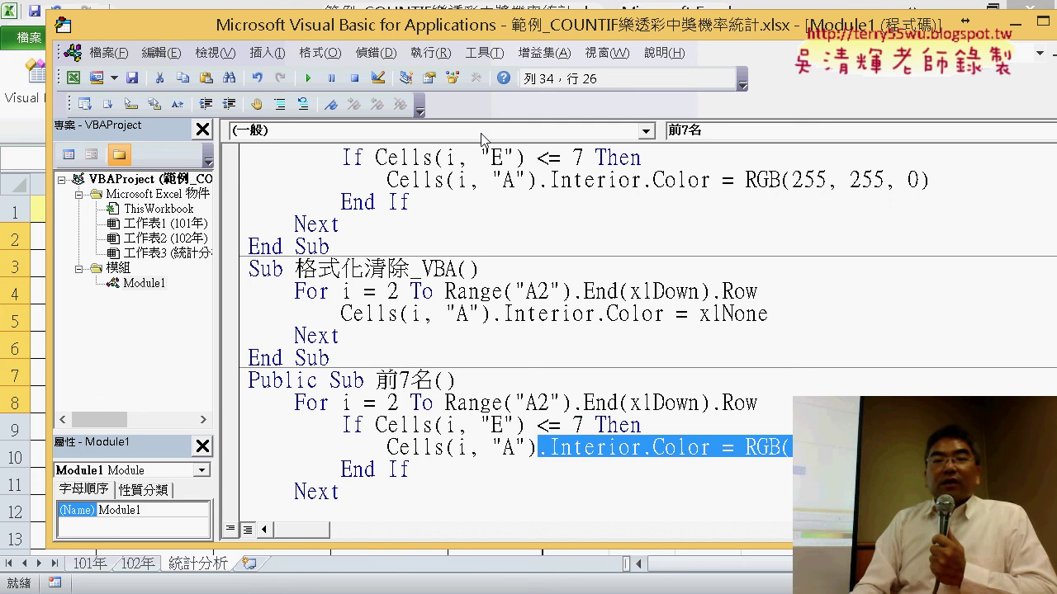
left_click_drag(53, 339, 385, 339)
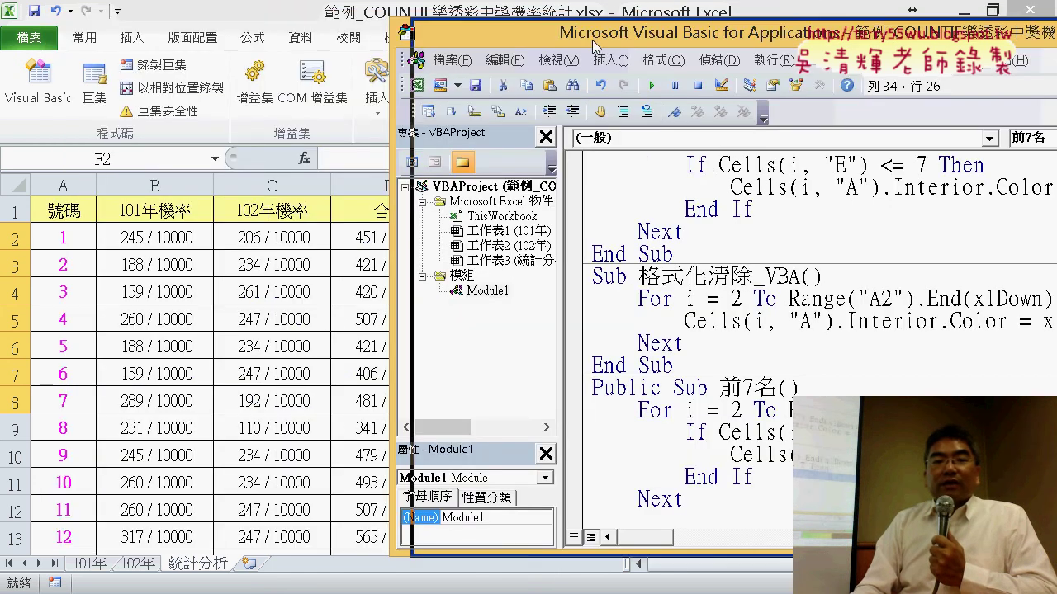
left_click_drag(660, 33, 862, 38)
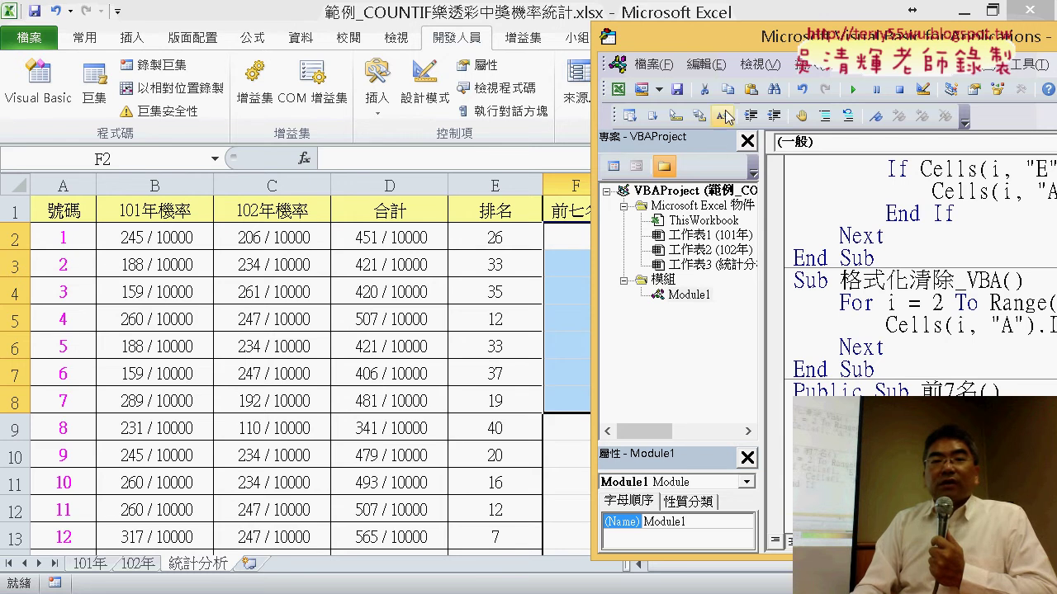
left_click_drag(594, 258, 46, 258)
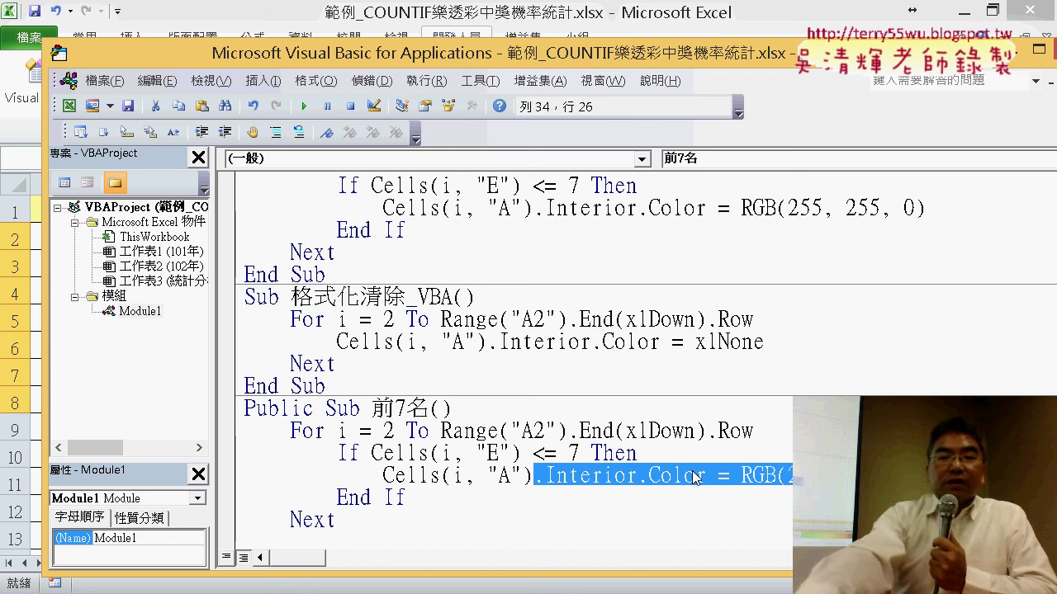
key("Delete")
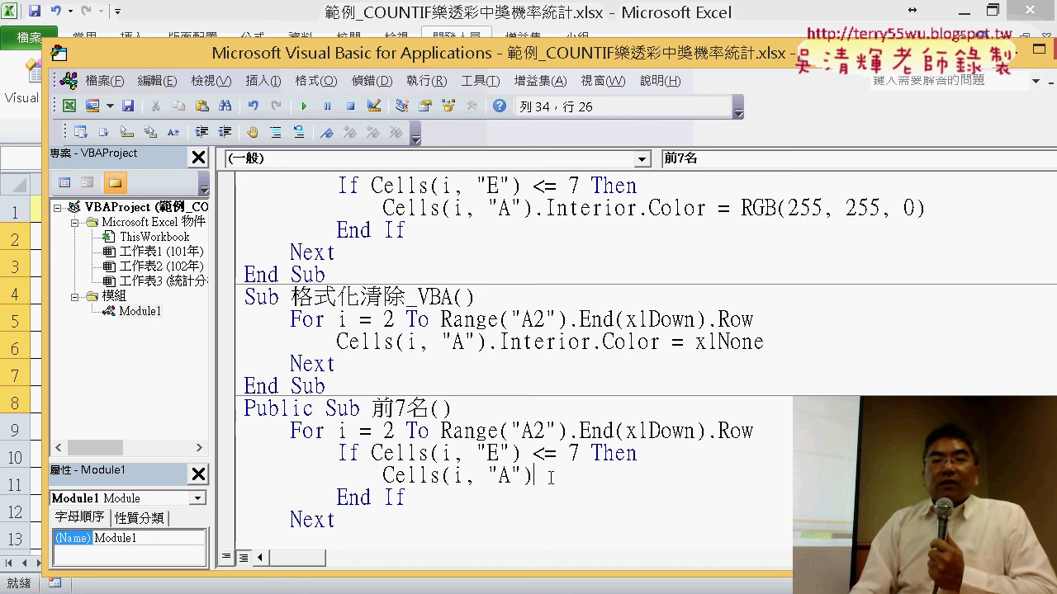
- Insert an equals sign before Cells(i, "A"), then dismiss the resulting compile error
left_click_drag(537, 477, 379, 475)
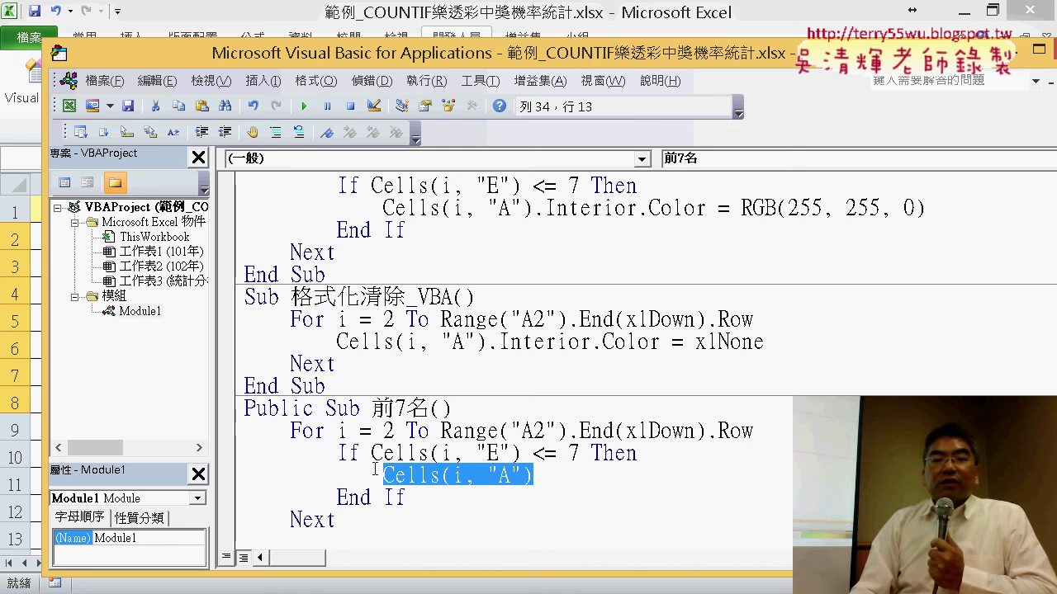
left_click(381, 475)
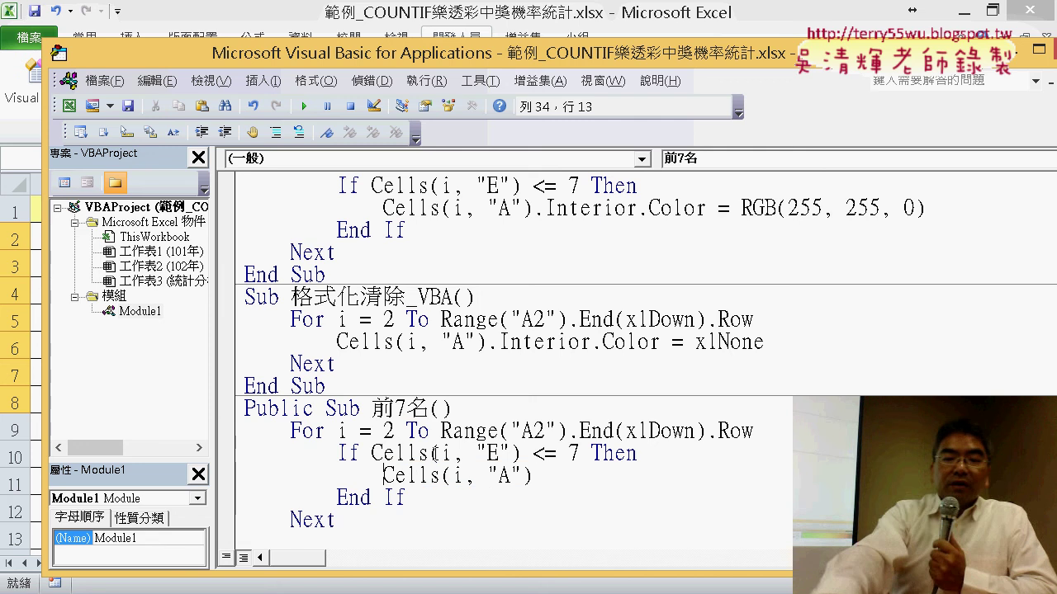
type("=")
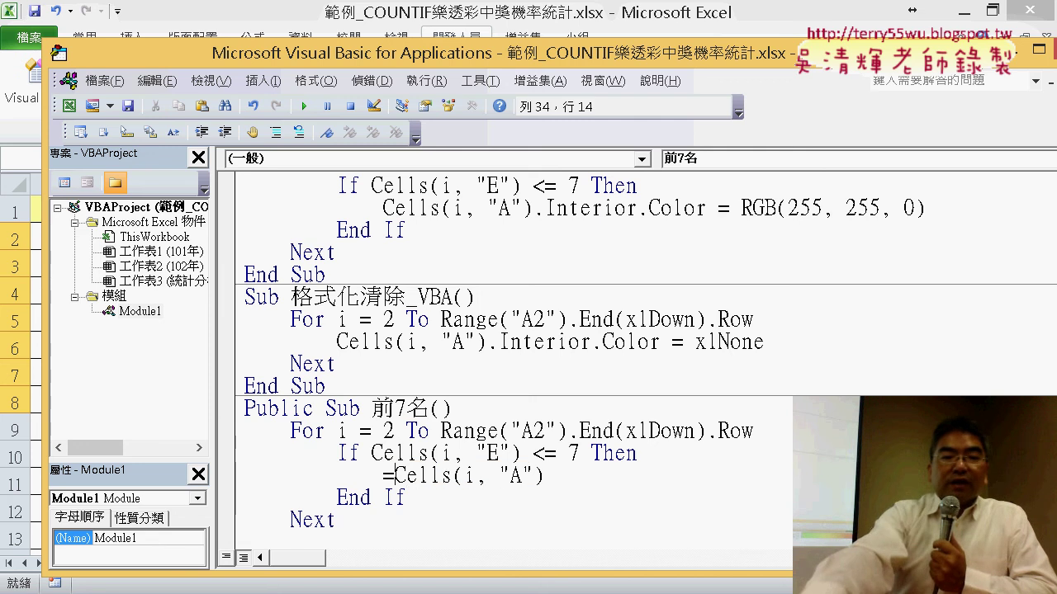
key("Down")
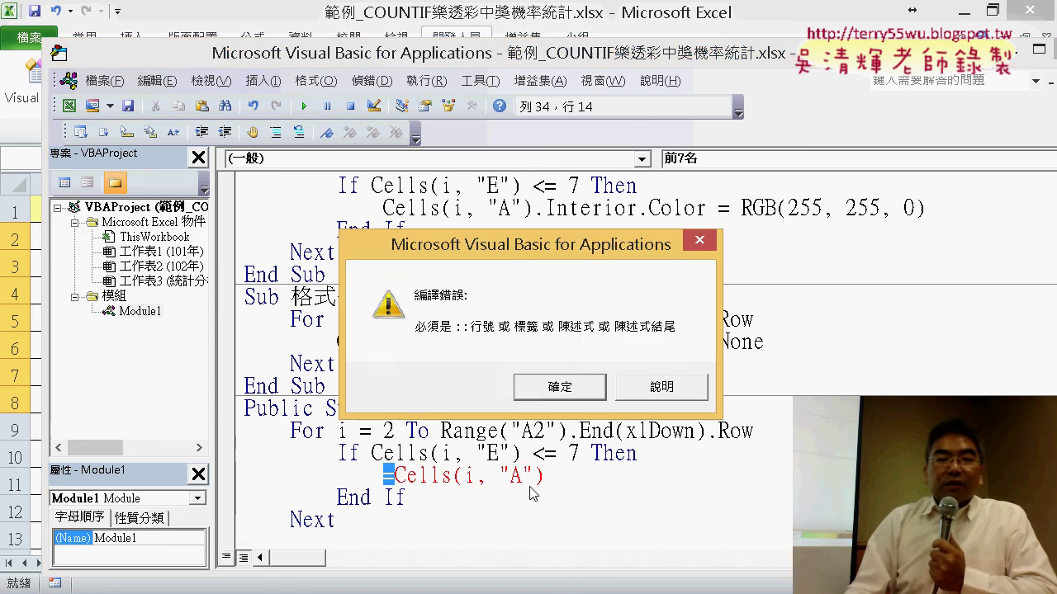
left_click(556, 385)
- Complete the line as Cells(2, "F")=Cells(i, "A")
left_click(547, 477)
left_click_drag(548, 477, 383, 477)
left_click(455, 476)
double_click(455, 476)
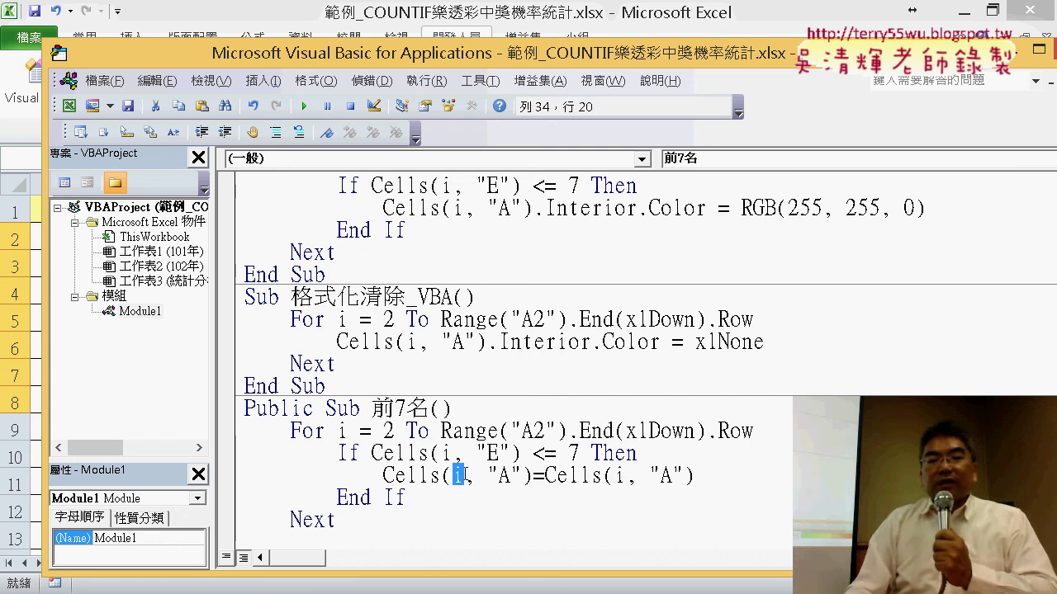
type("2")
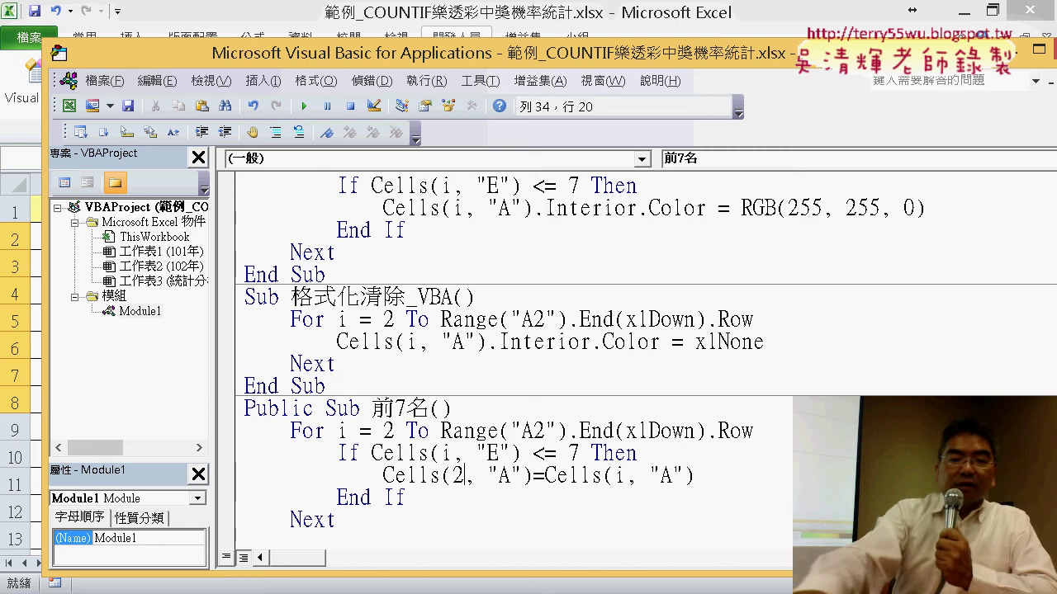
key("Right")
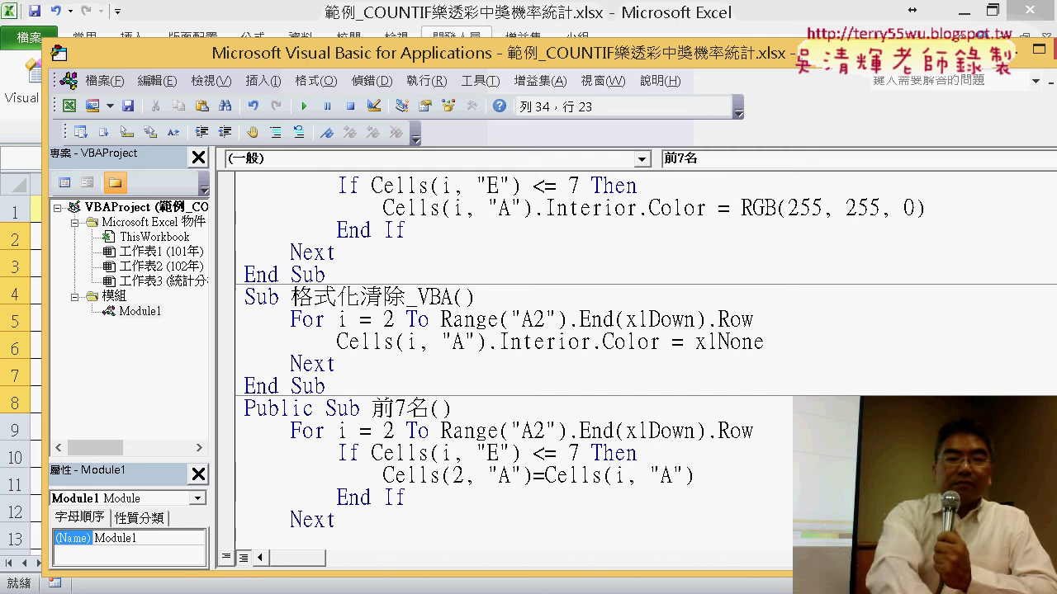
type("F")
key("Delete")
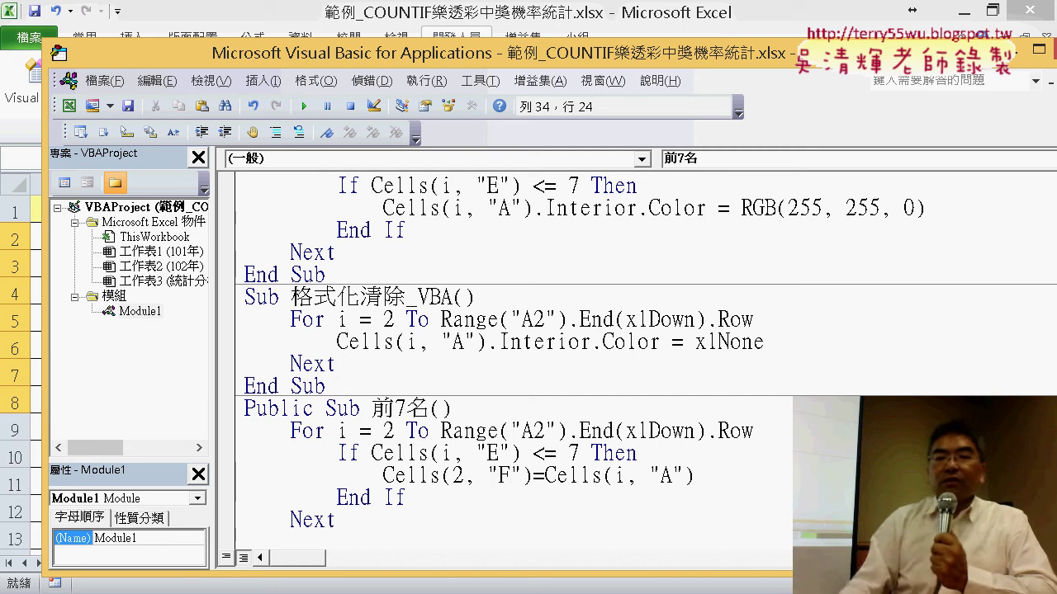
left_click_drag(557, 52, 866, 58)
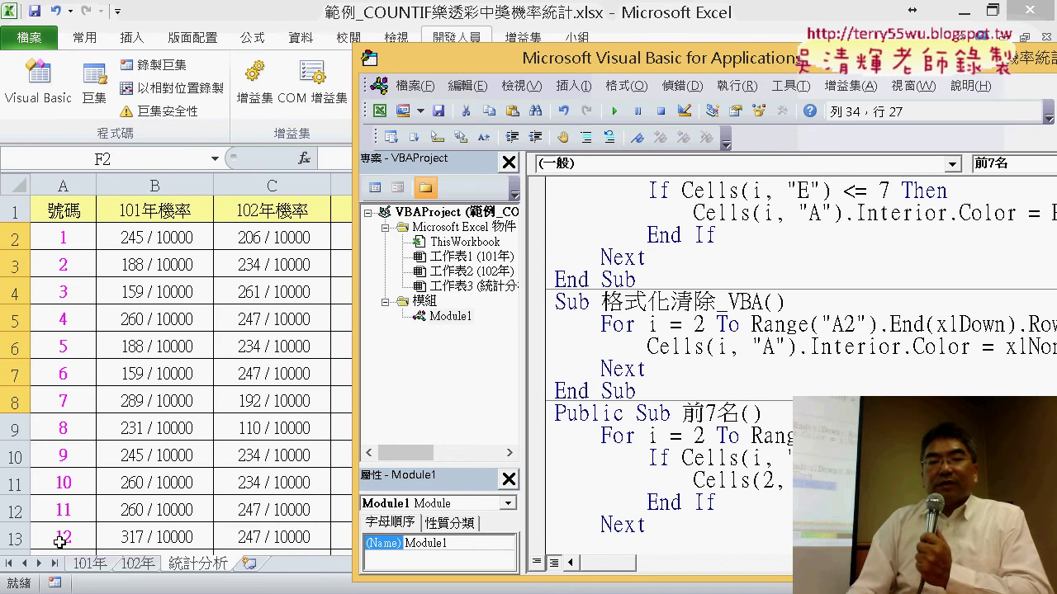
- Set a breakpoint on the Cells(2, "F") line and run 前7名 until it pauses there with 12
mouse_move(467, 63)
left_mouse_down()
mouse_move(686, 76)
mouse_move(694, 63)
left_mouse_up()
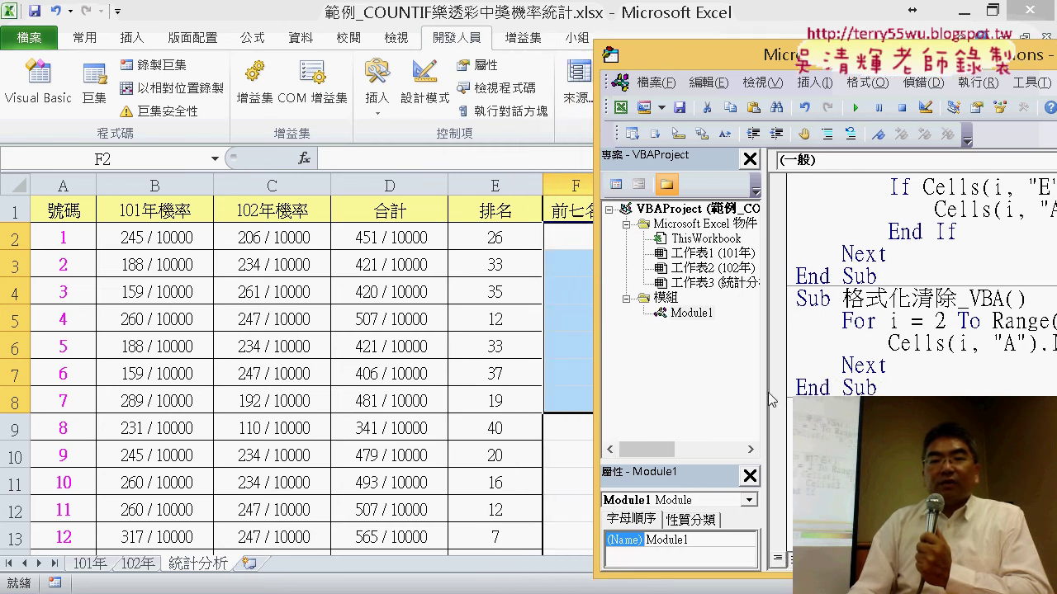
left_click(777, 476)
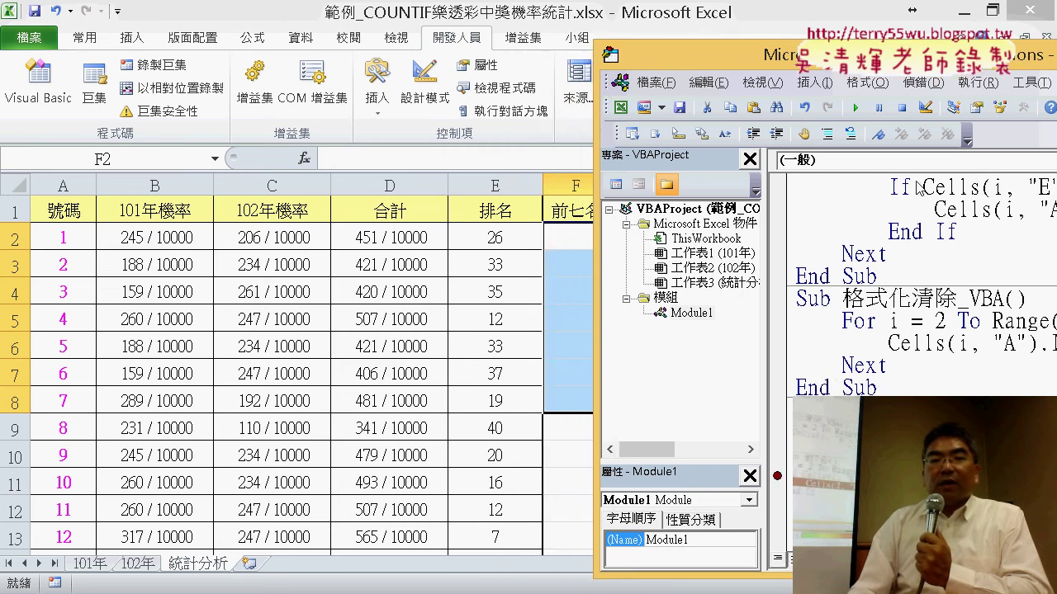
left_click(855, 107)
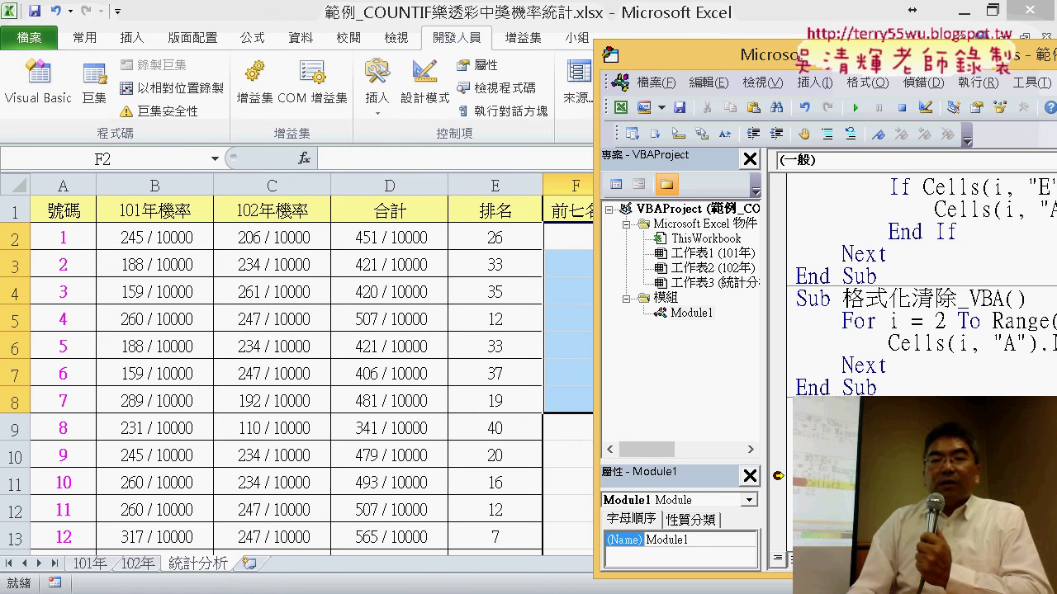
left_click_drag(856, 66, 404, 59)
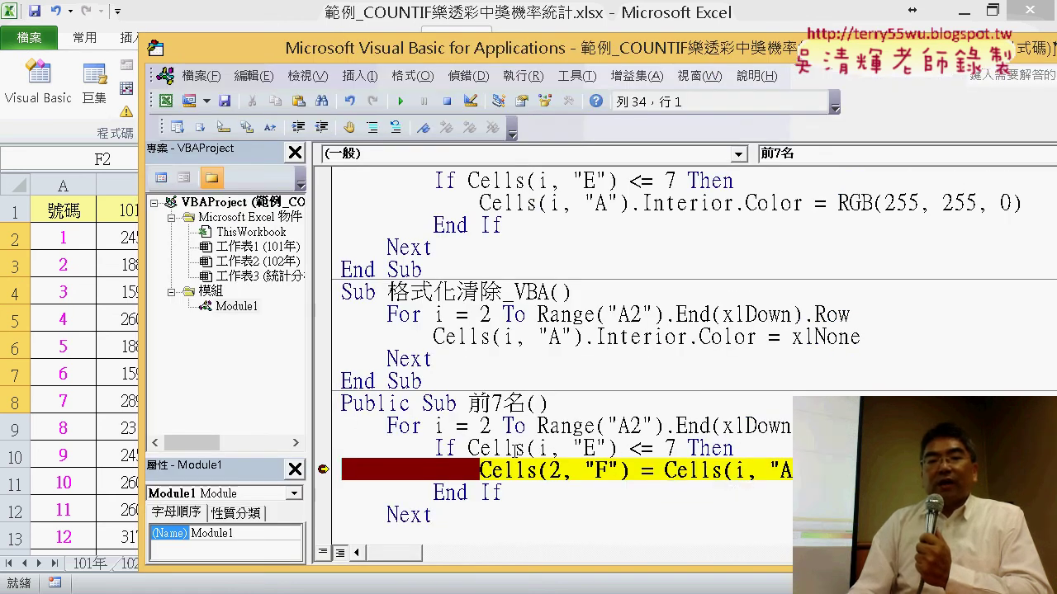
- Step the paused macro so F2 receives 12, then continue the run
left_click_drag(478, 57, 974, 90)
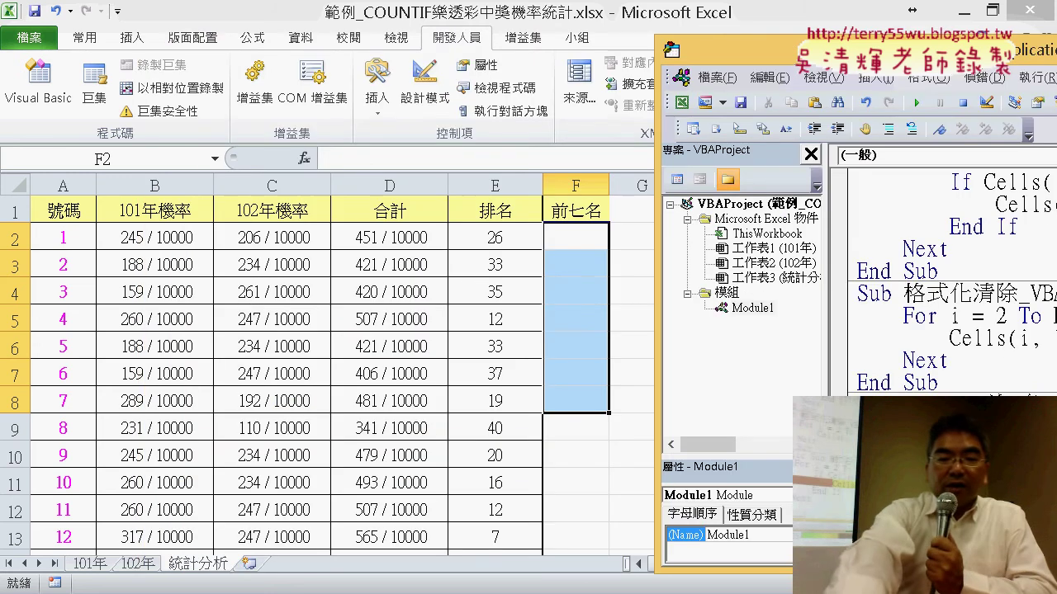
key("F8")
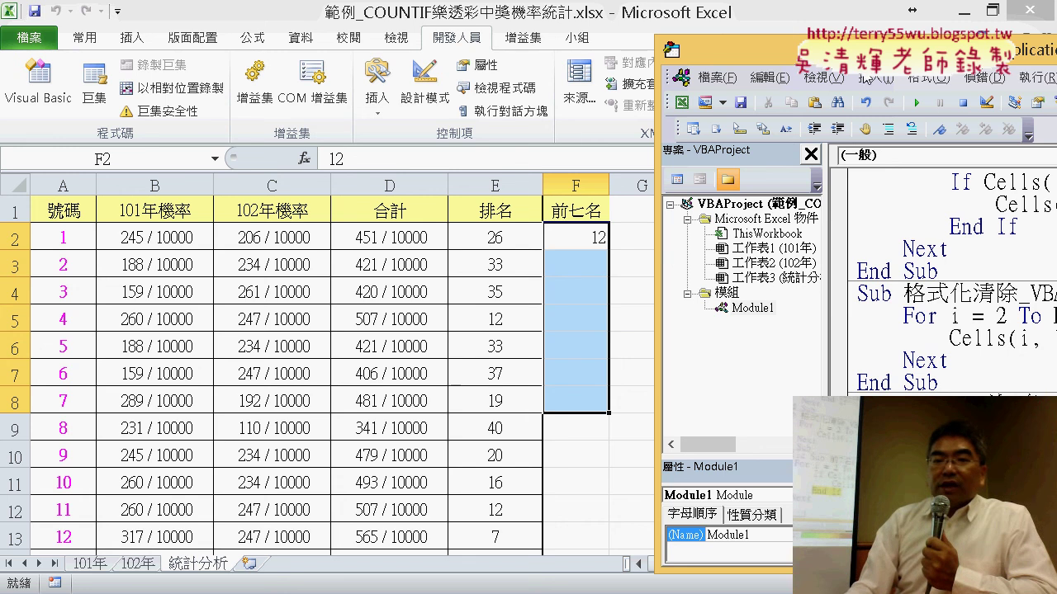
left_click(918, 103)
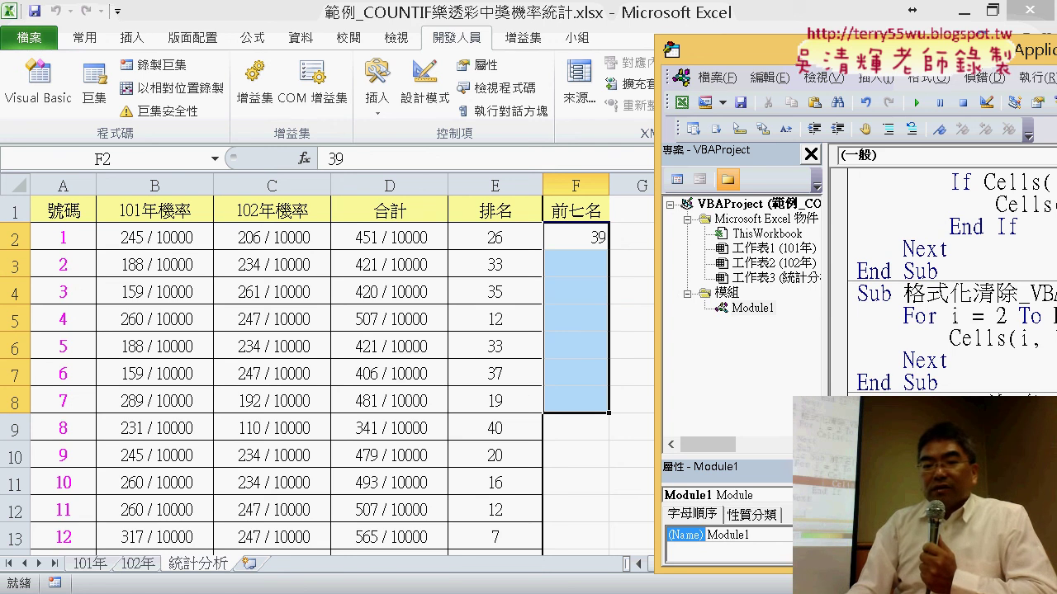
left_click(913, 108)
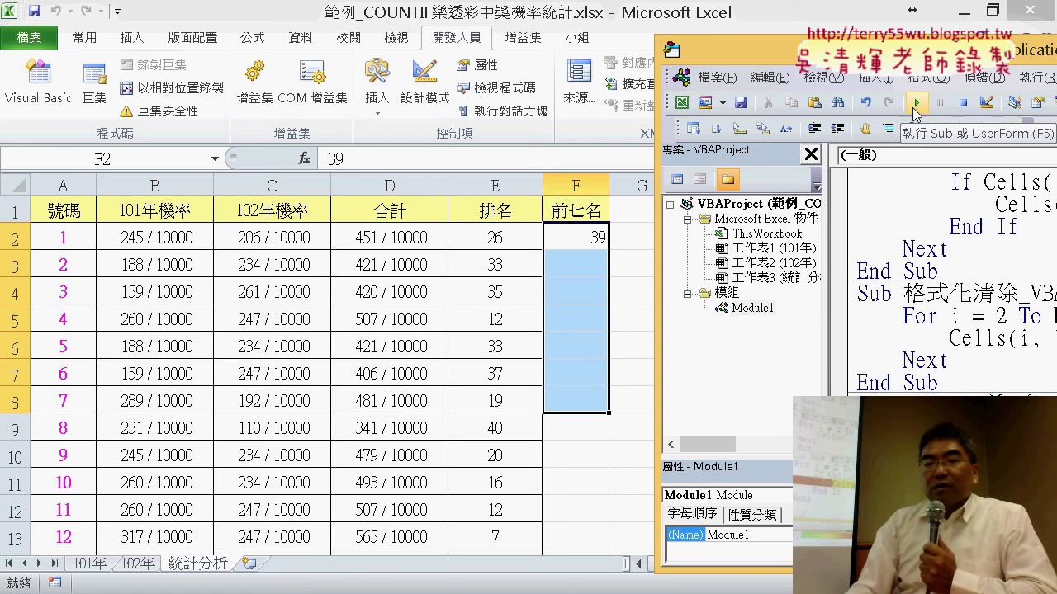
left_click(914, 107)
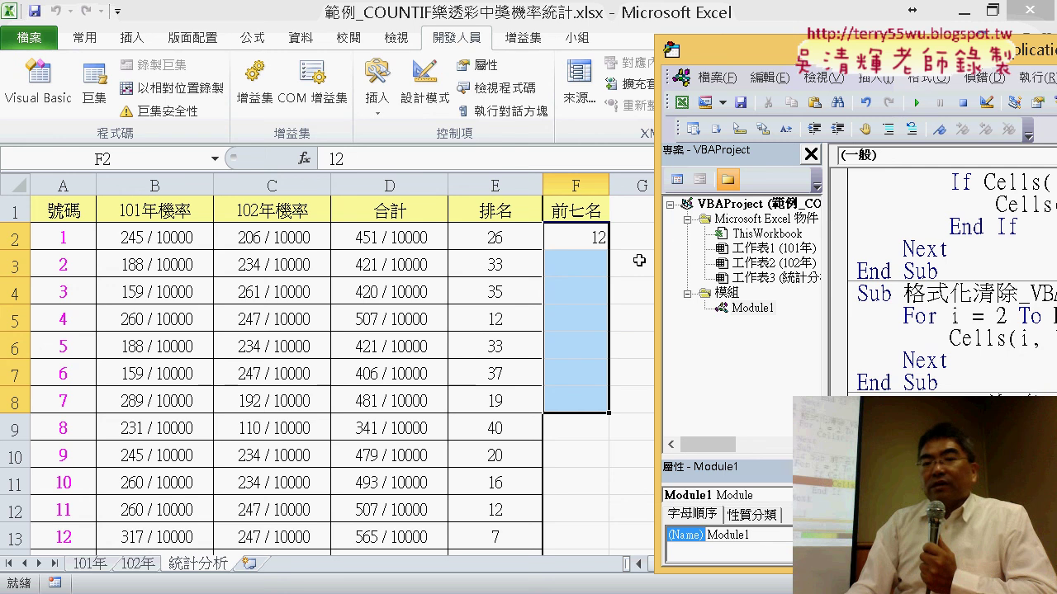
left_click(918, 105)
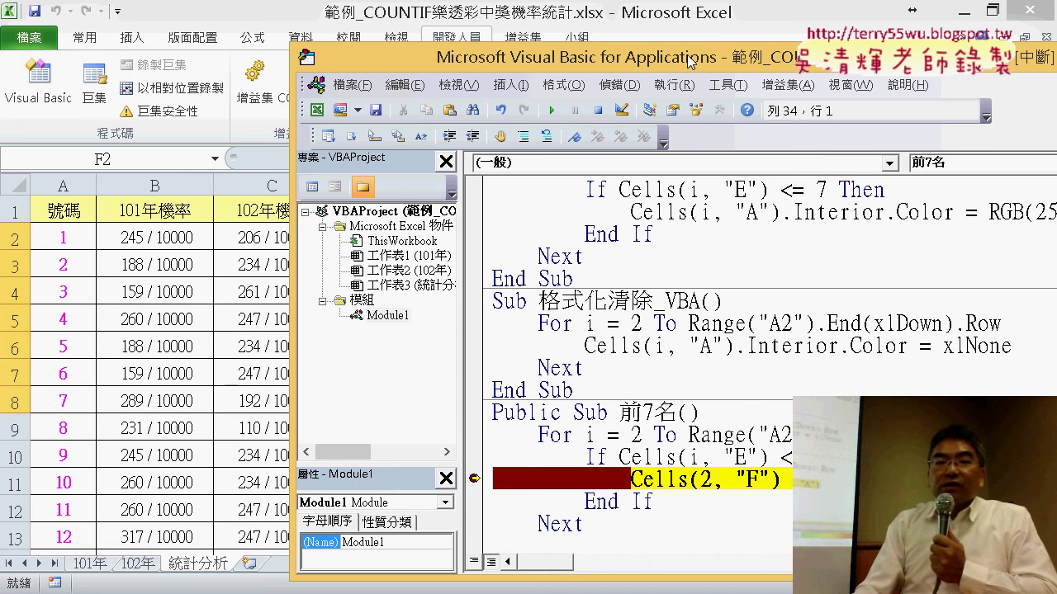
- Continue to the next matches, watching F2 be overwritten up to 27, then select the fixed row 2
left_click_drag(691, 63, 1015, 78)
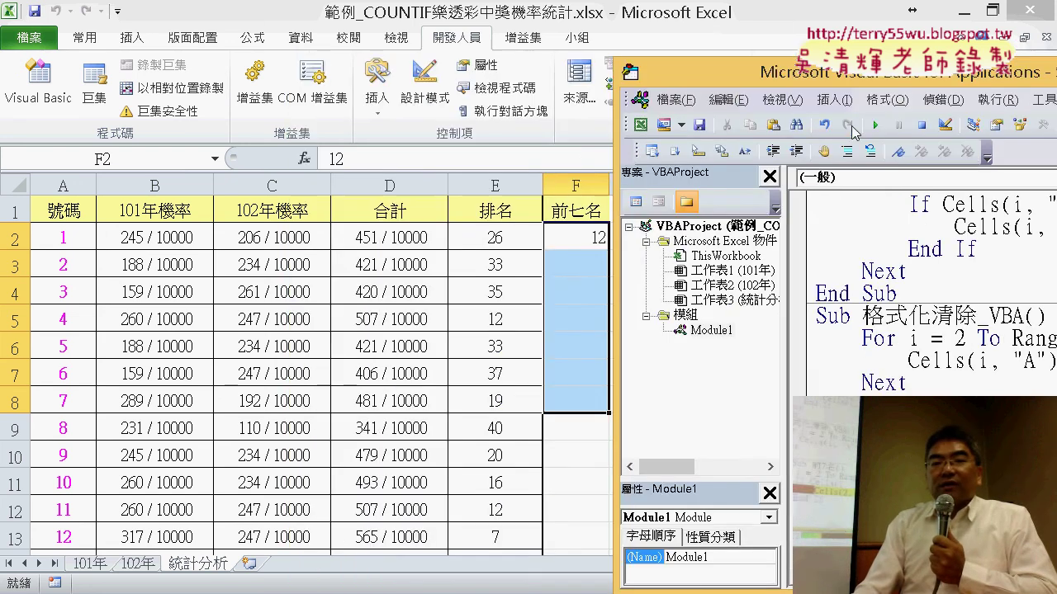
left_click(877, 129)
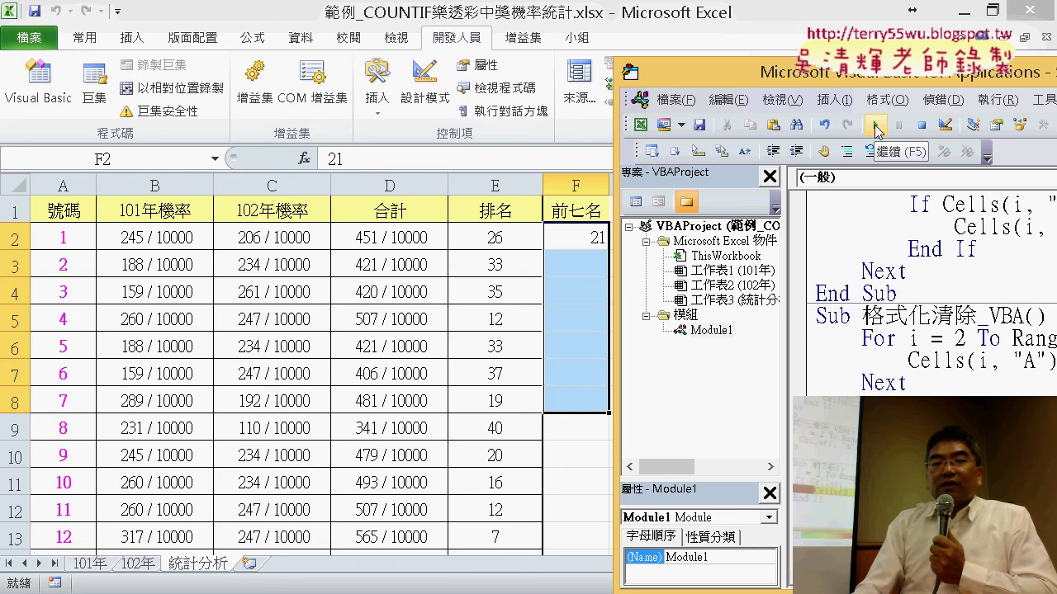
left_click(877, 130)
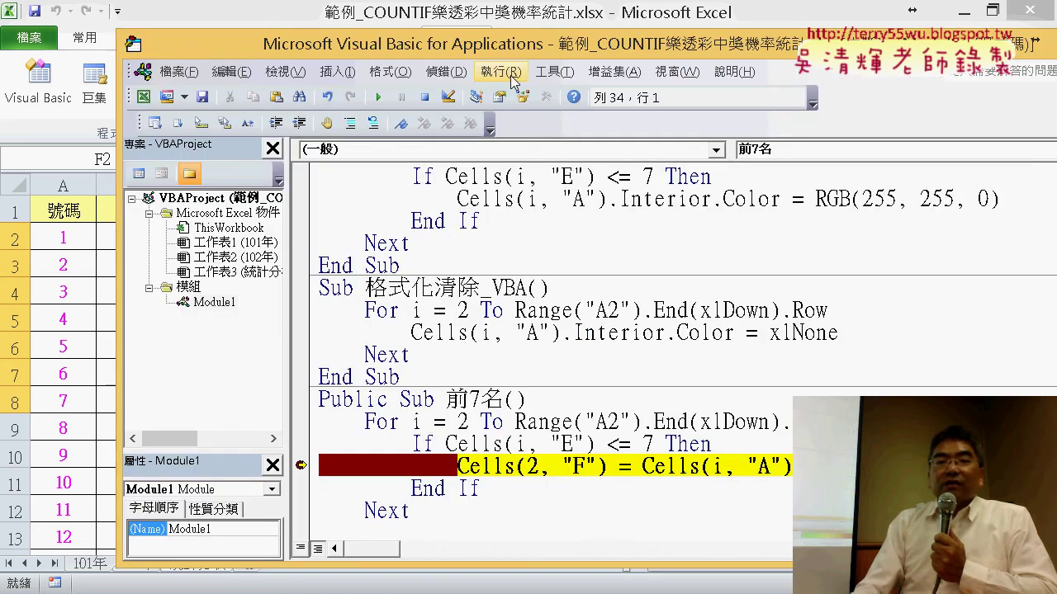
mouse_move(495, 44)
left_mouse_down()
mouse_move(798, 49)
mouse_move(999, 71)
left_mouse_up()
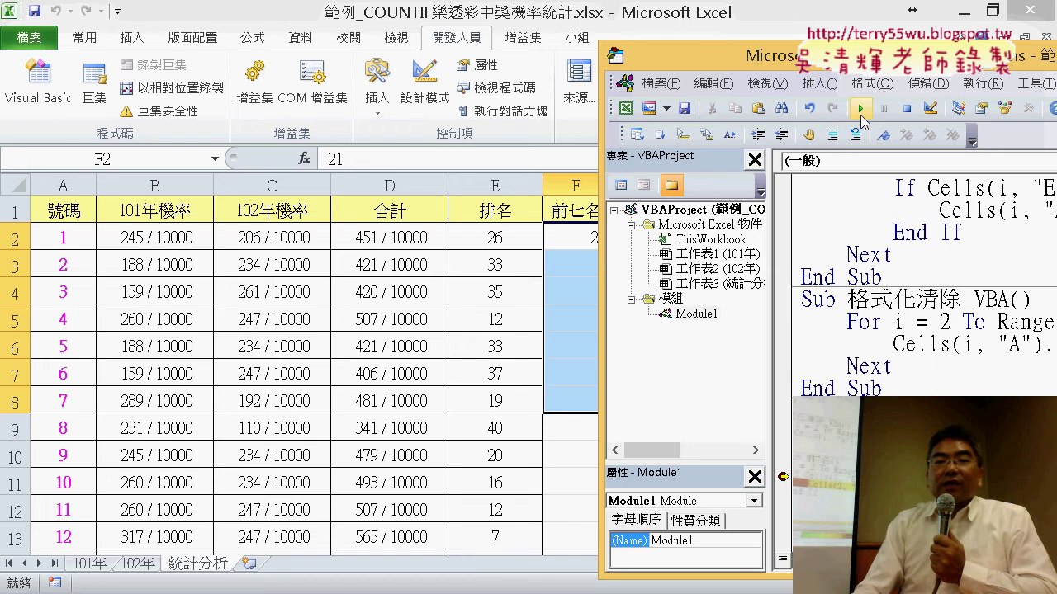
left_click(861, 109)
mouse_move(753, 63)
left_mouse_down()
mouse_move(814, 78)
mouse_move(307, 55)
left_mouse_up()
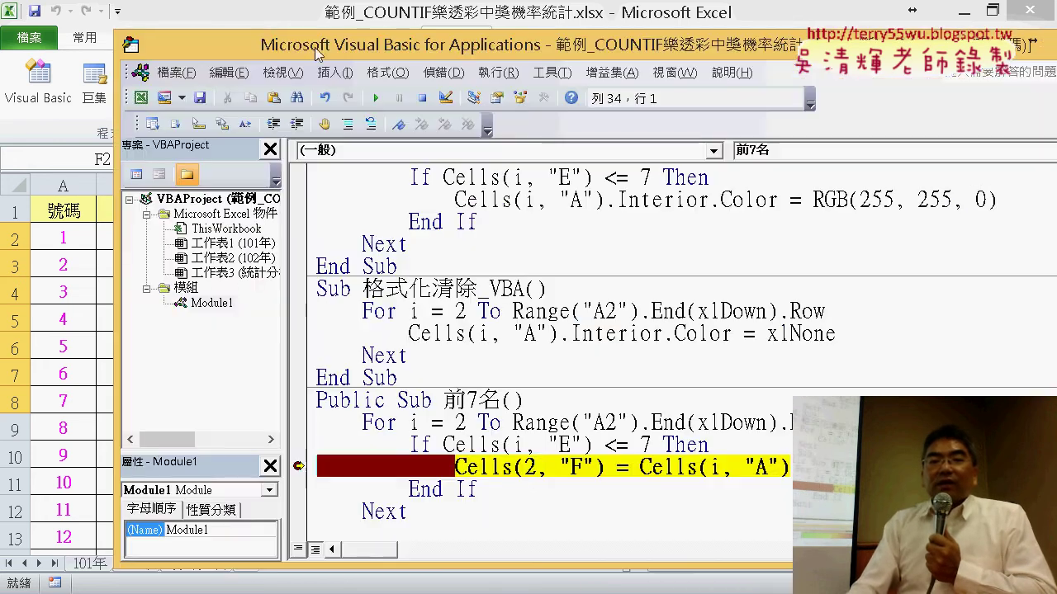
double_click(529, 468)
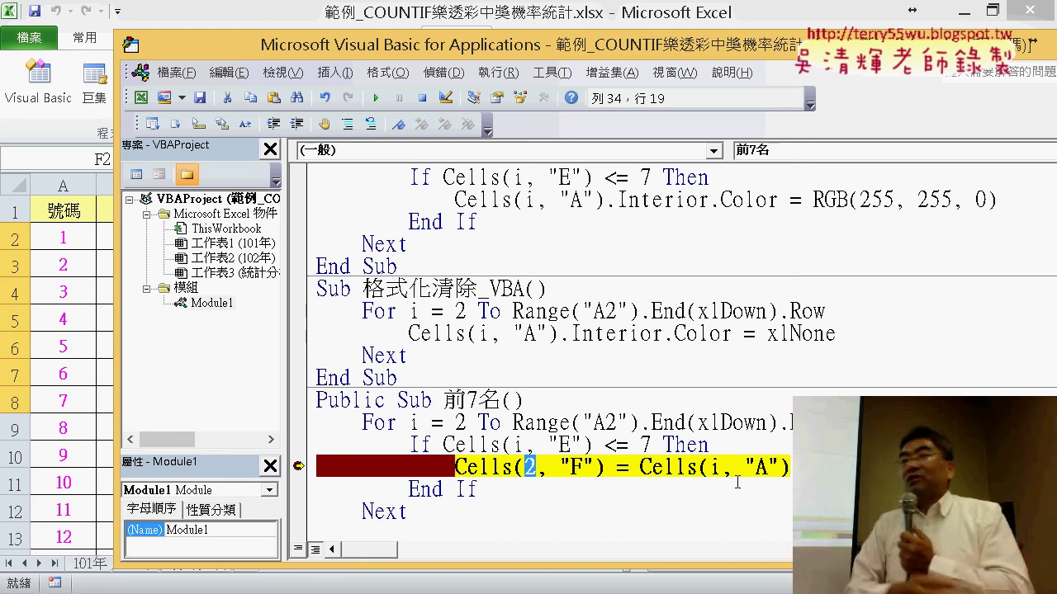
- Add k=2 under the 前7名 header and change Cells(2, "F") to Cells(k, "F")
left_click(537, 402)
key("Return")
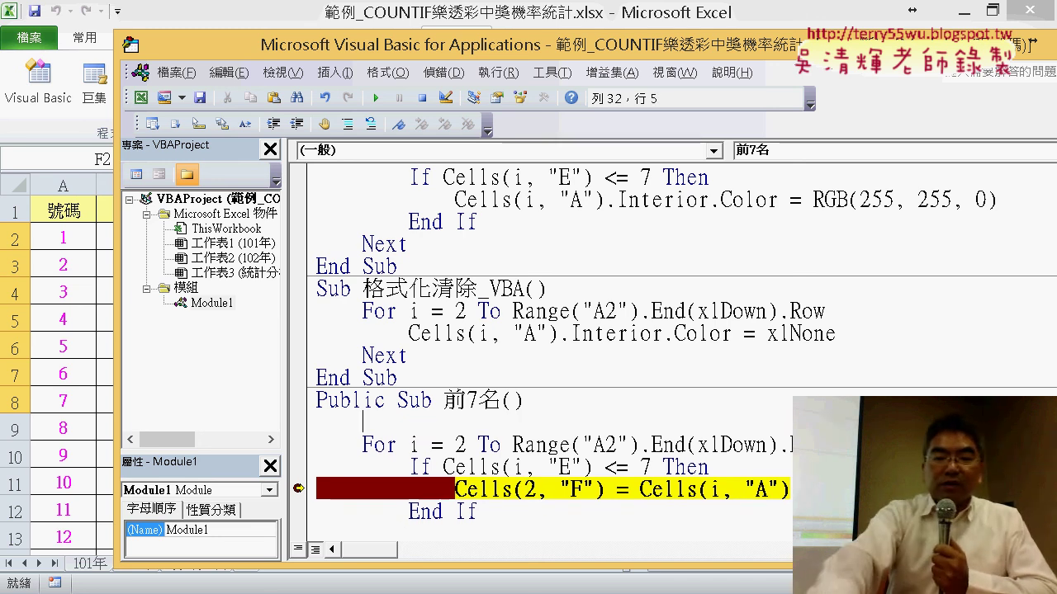
type("k")
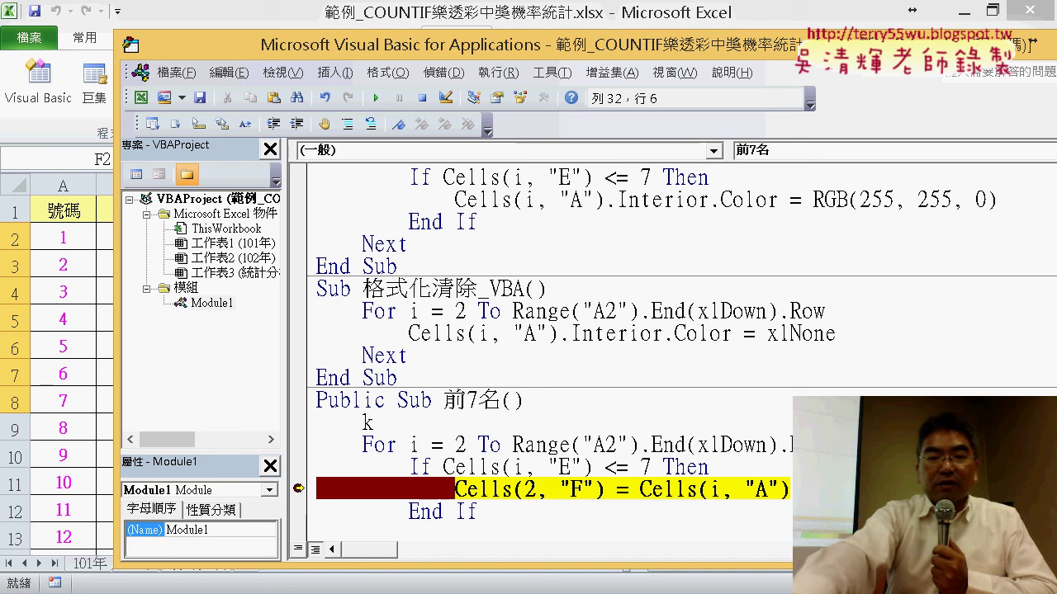
type("=")
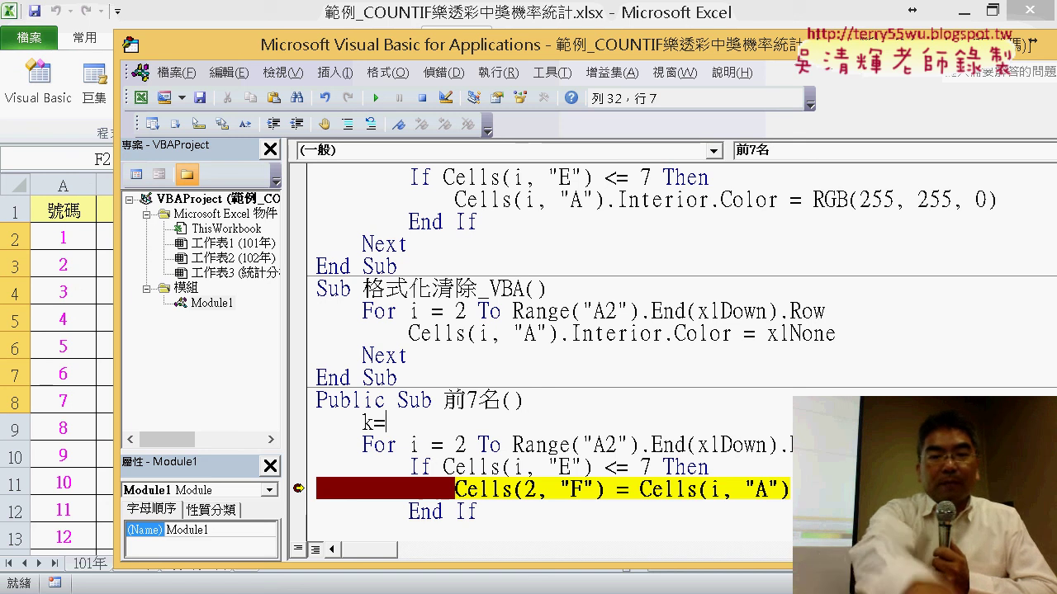
type("2")
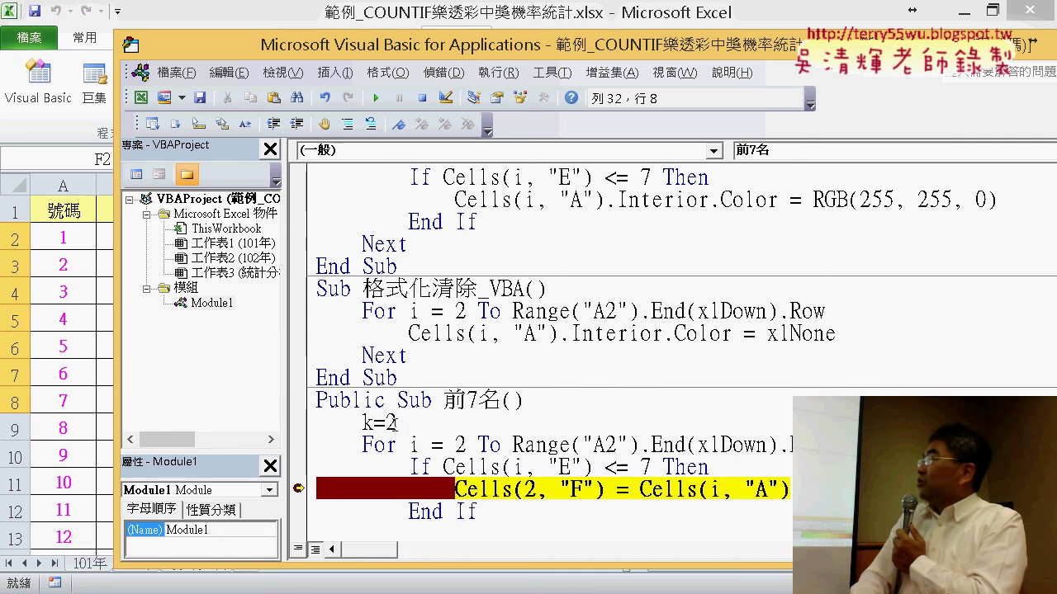
left_click_drag(401, 422, 363, 423)
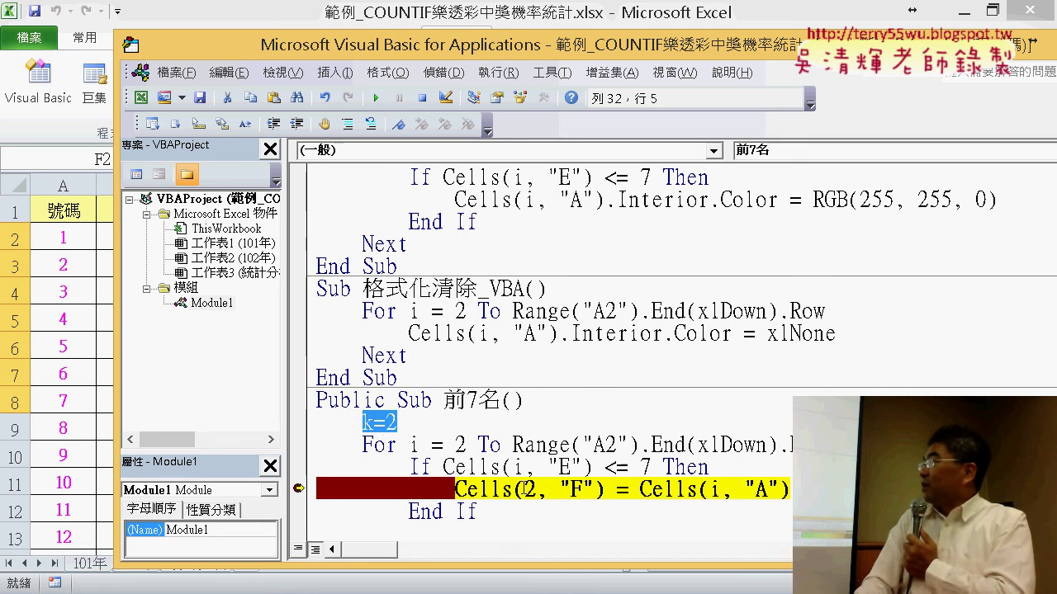
left_click_drag(534, 490, 526, 490)
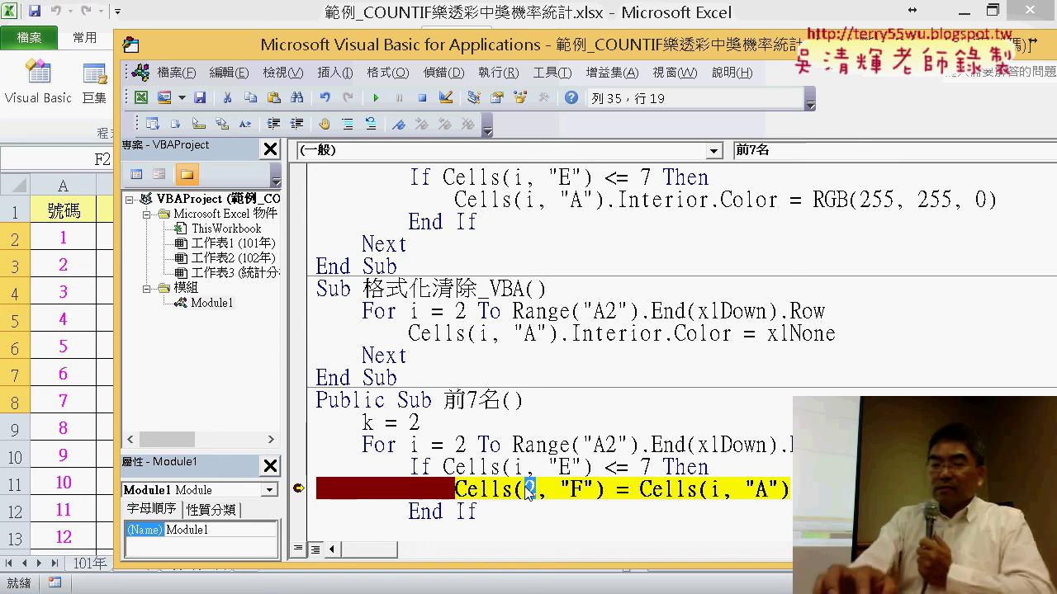
type("k")
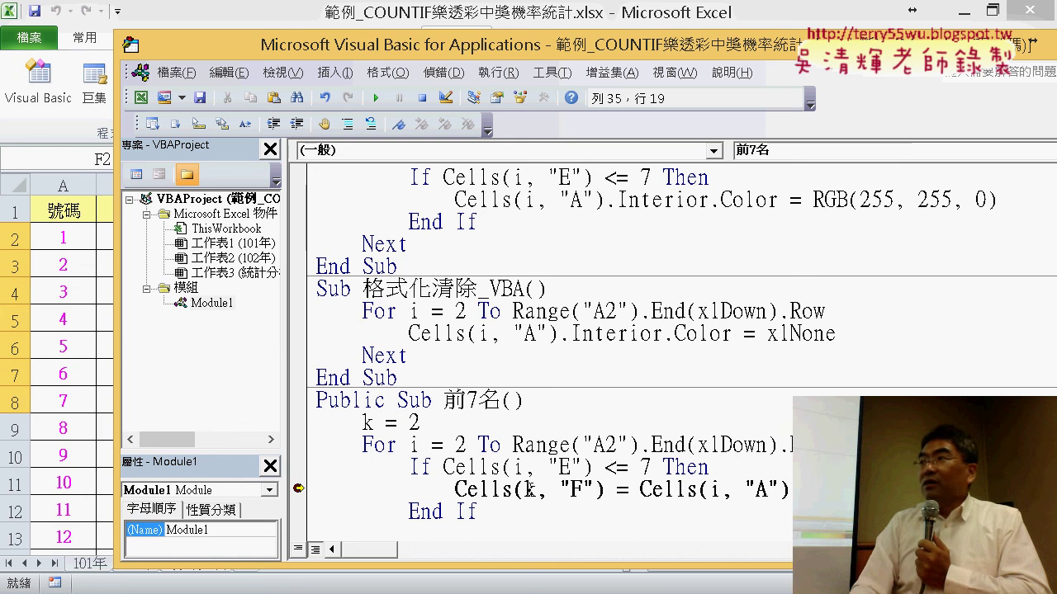
key("Down")
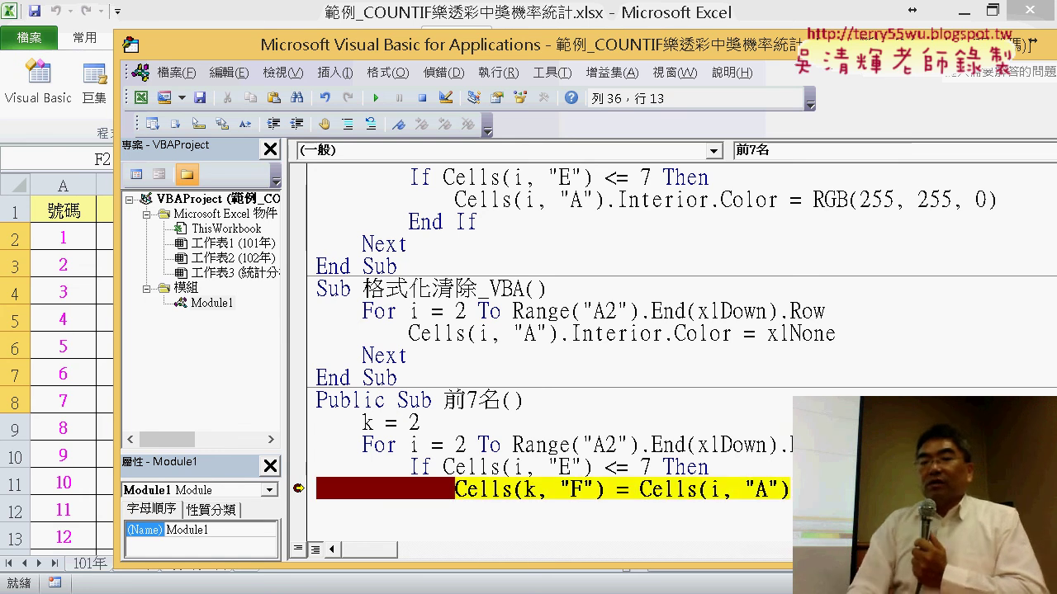
scroll(701, 481, "down", 1)
double_click(529, 423)
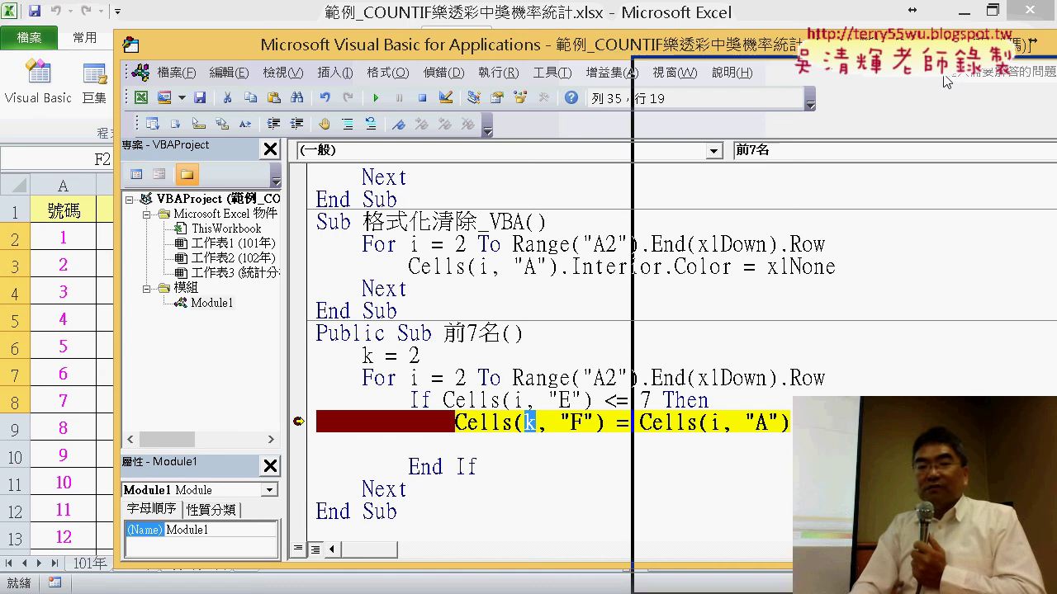
- Type k=k+1 on the empty line below the Cells(k, "F") assignment inside the If block
left_click_drag(429, 51, 946, 78)
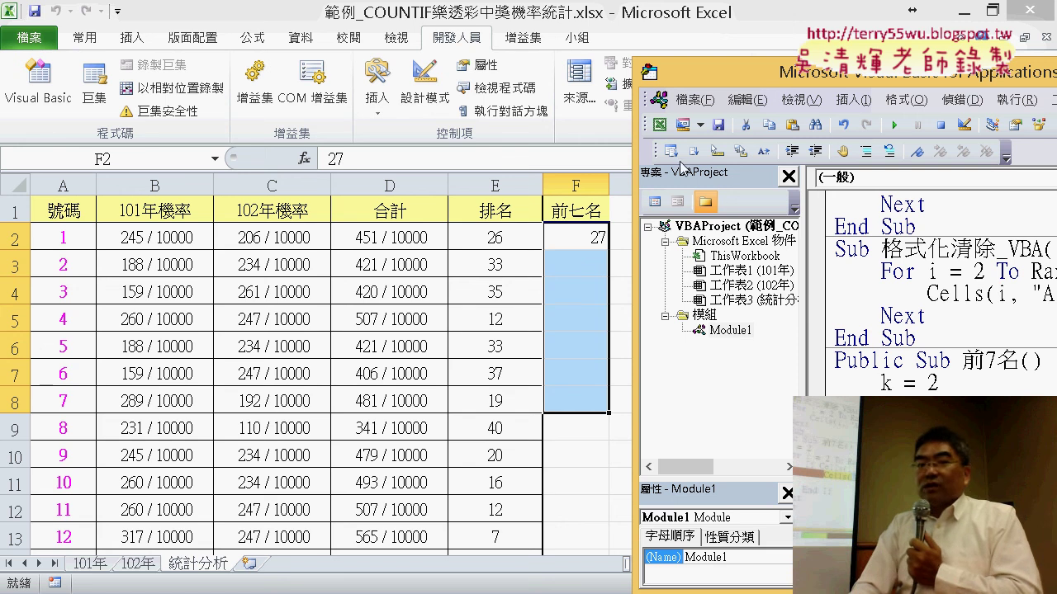
mouse_move(775, 84)
left_mouse_down()
mouse_move(275, 83)
mouse_move(160, 58)
left_mouse_up()
left_click(383, 450)
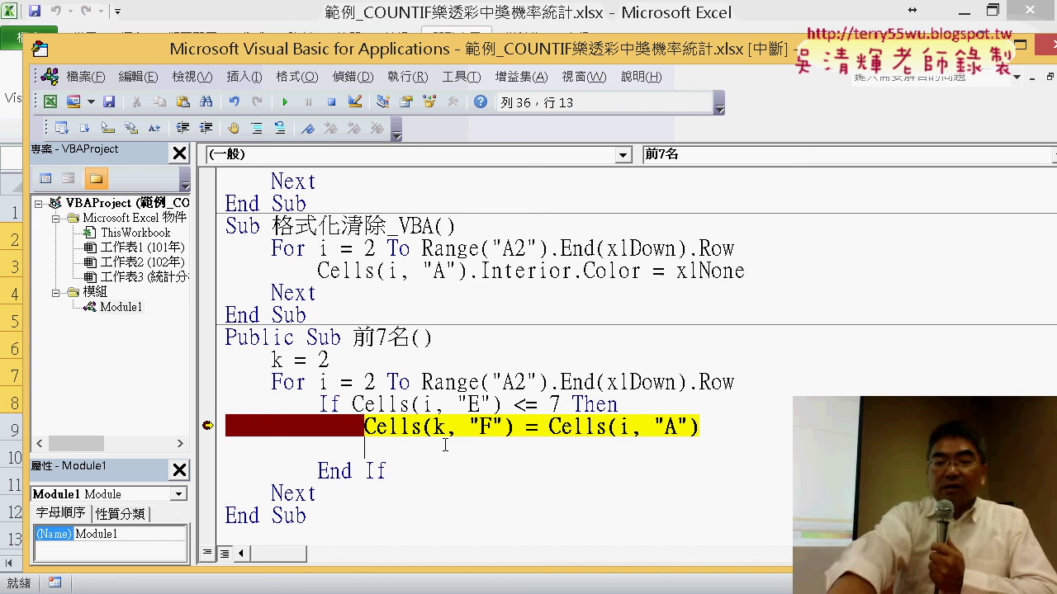
type("k")
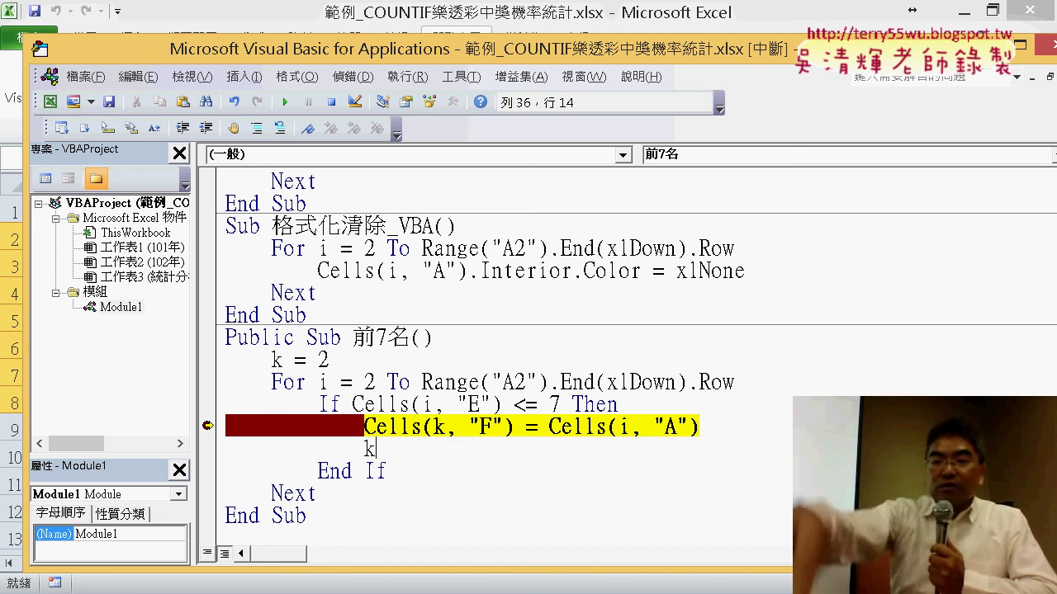
type("=")
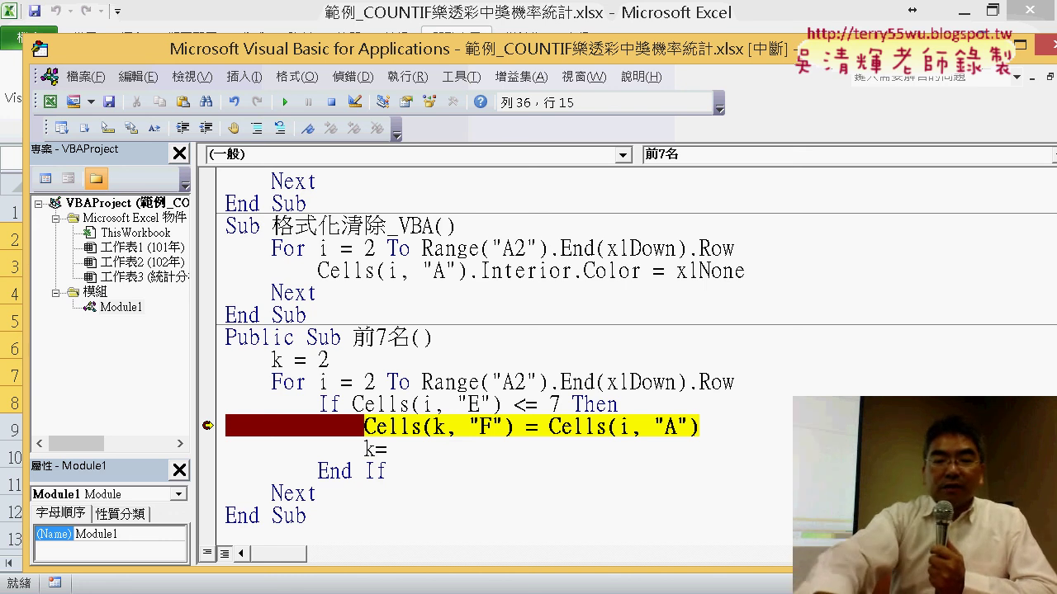
type("k")
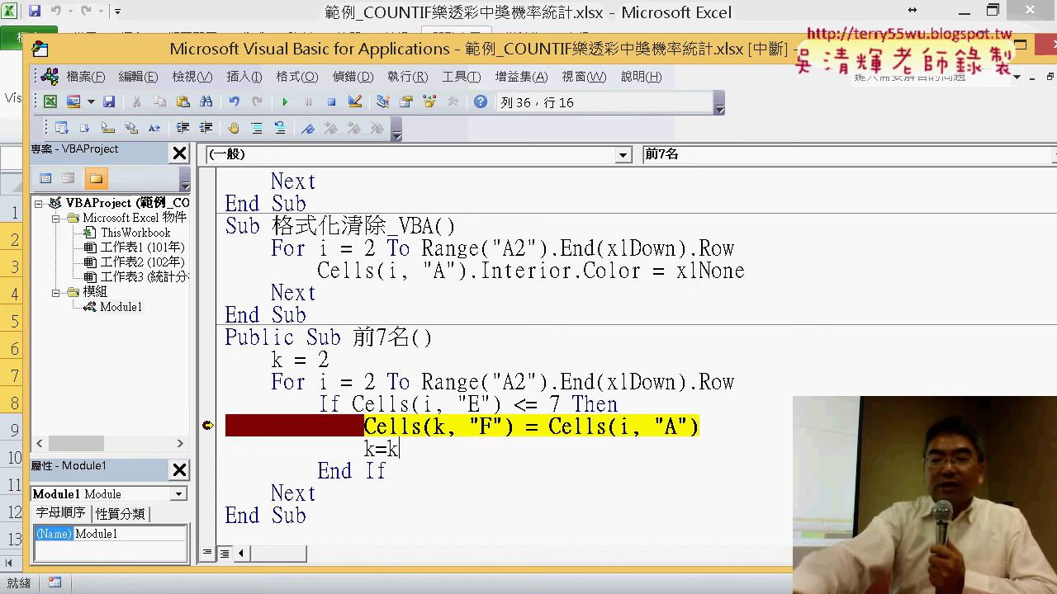
type("+")
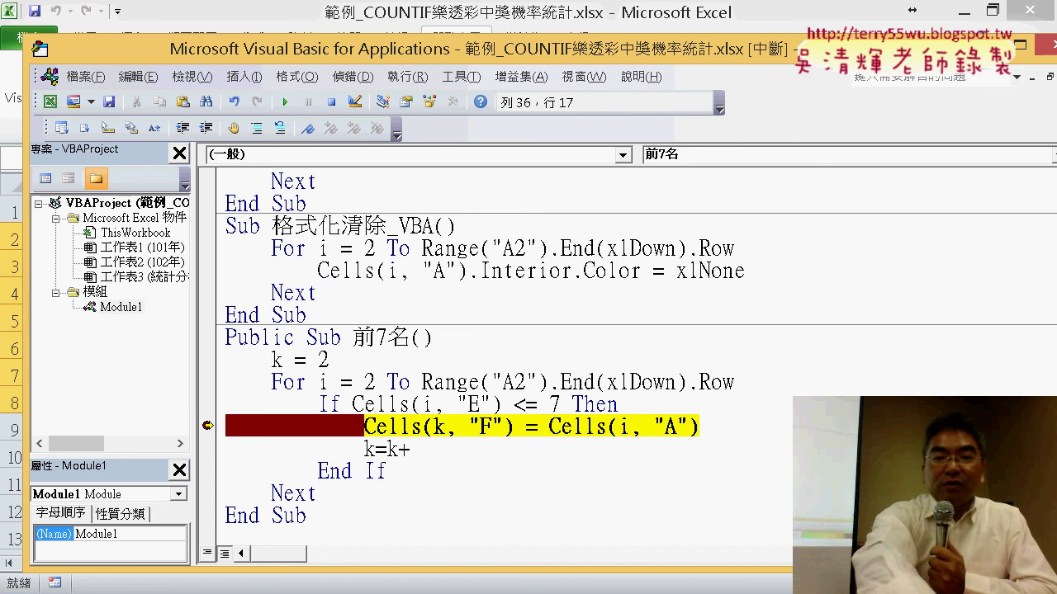
type("1")
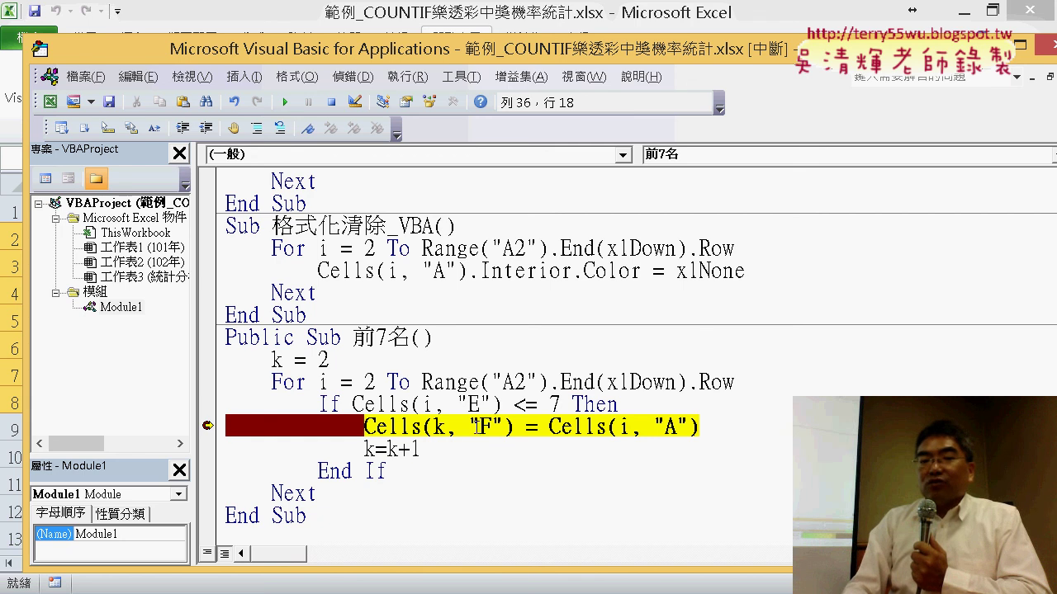
left_click(479, 426)
left_click_drag(416, 449, 451, 449)
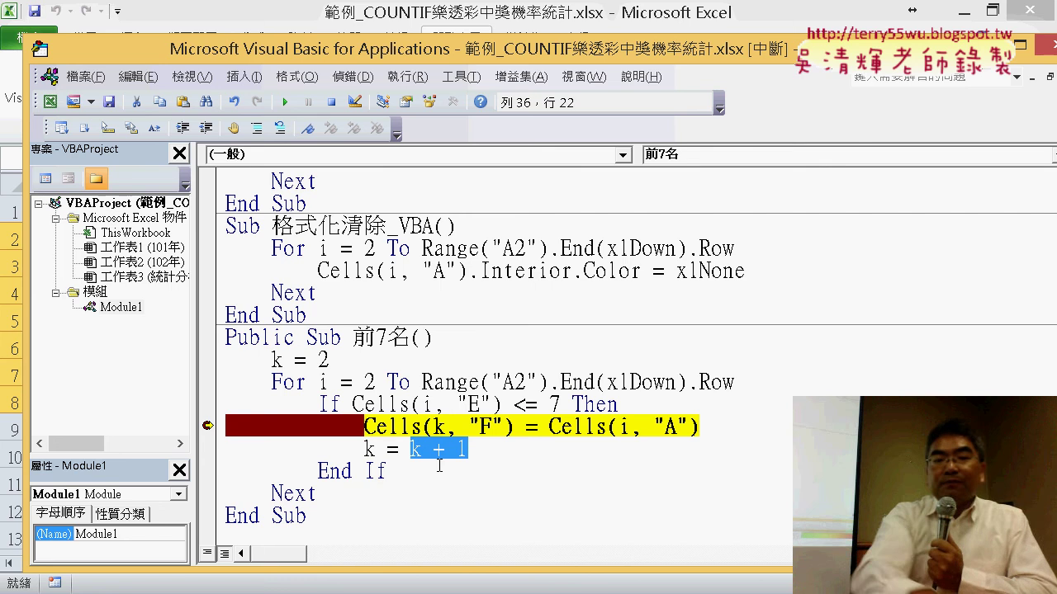
mouse_move(439, 449)
left_mouse_down()
mouse_move(417, 472)
mouse_move(417, 511)
mouse_move(390, 470)
left_mouse_up()
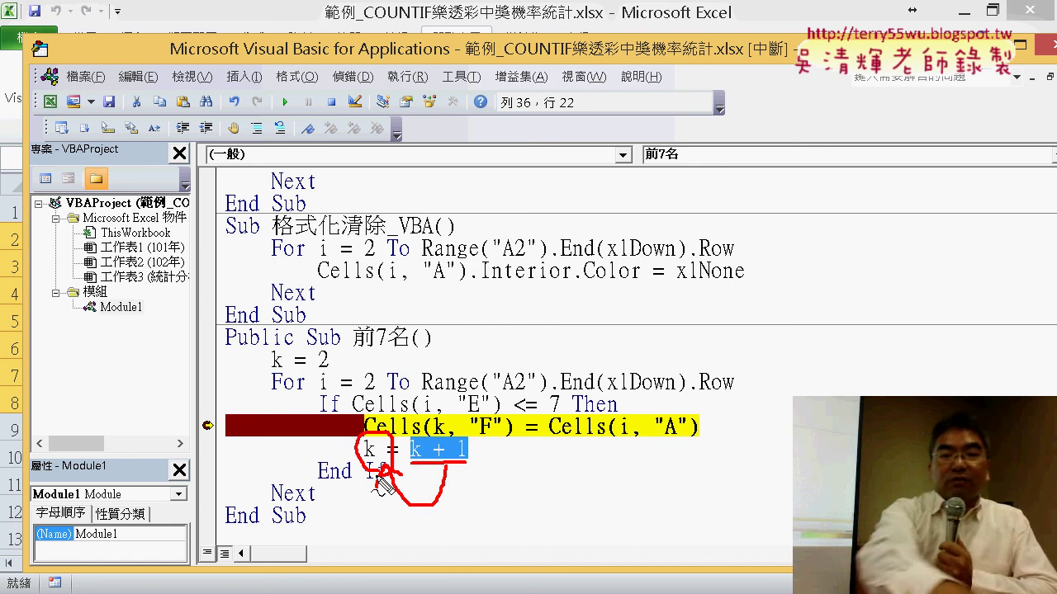
key("Escape")
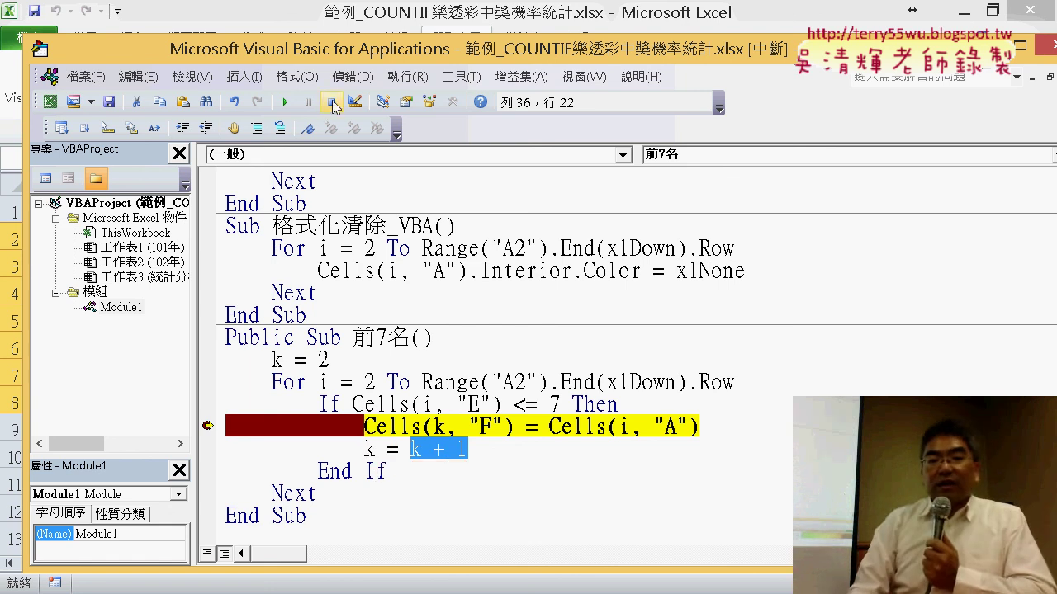
- Reset the old run and restart 前7名 to its breakpoint, keeping column F visible beside the editor
left_click(333, 102)
left_click(435, 426)
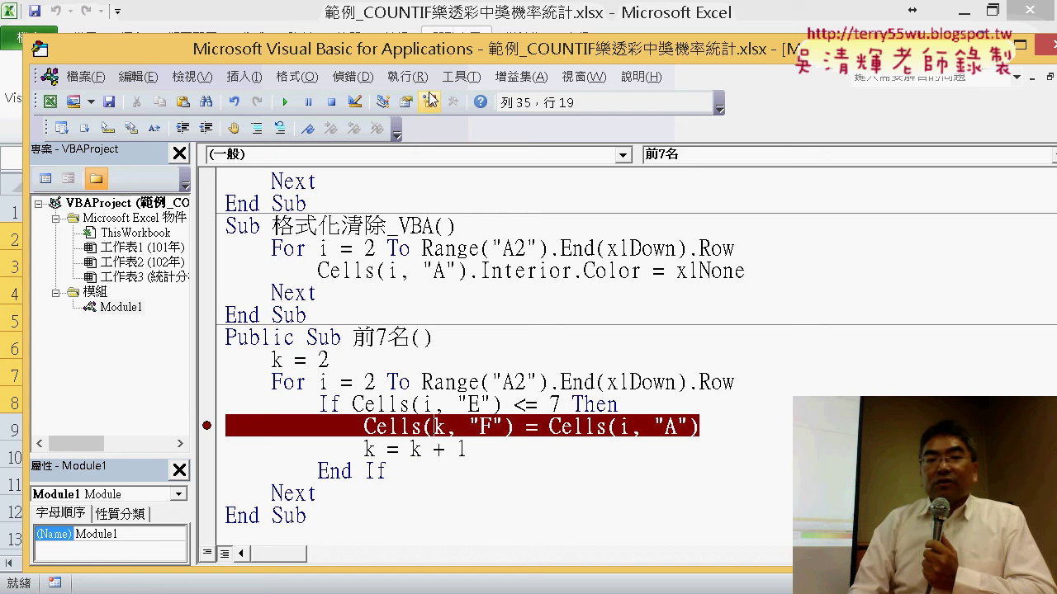
left_click_drag(403, 54, 927, 52)
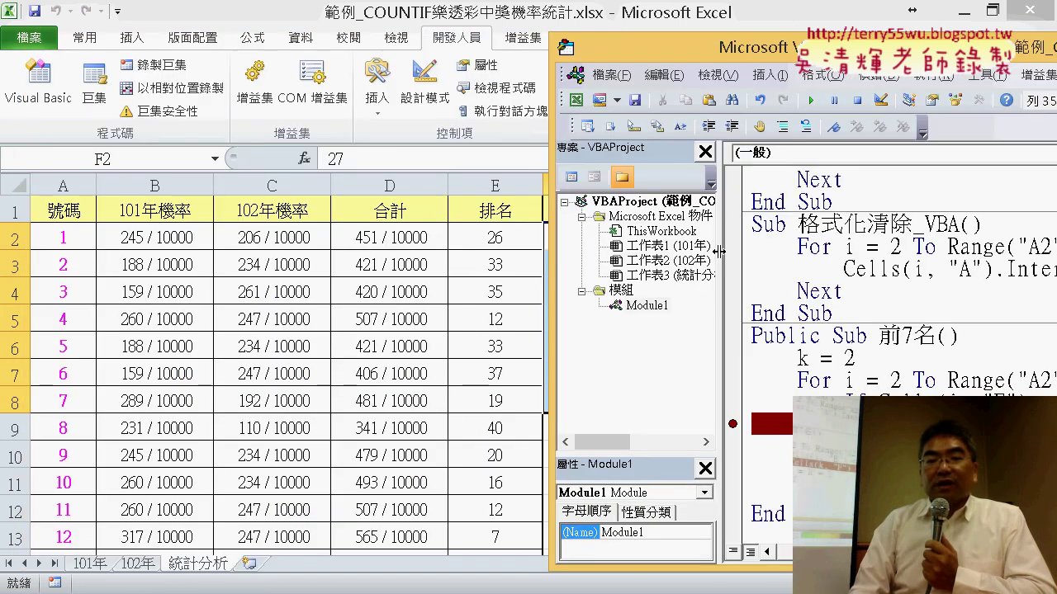
left_click_drag(718, 251, 645, 251)
mouse_move(639, 51)
left_mouse_down()
mouse_move(743, 56)
mouse_move(692, 57)
left_mouse_up()
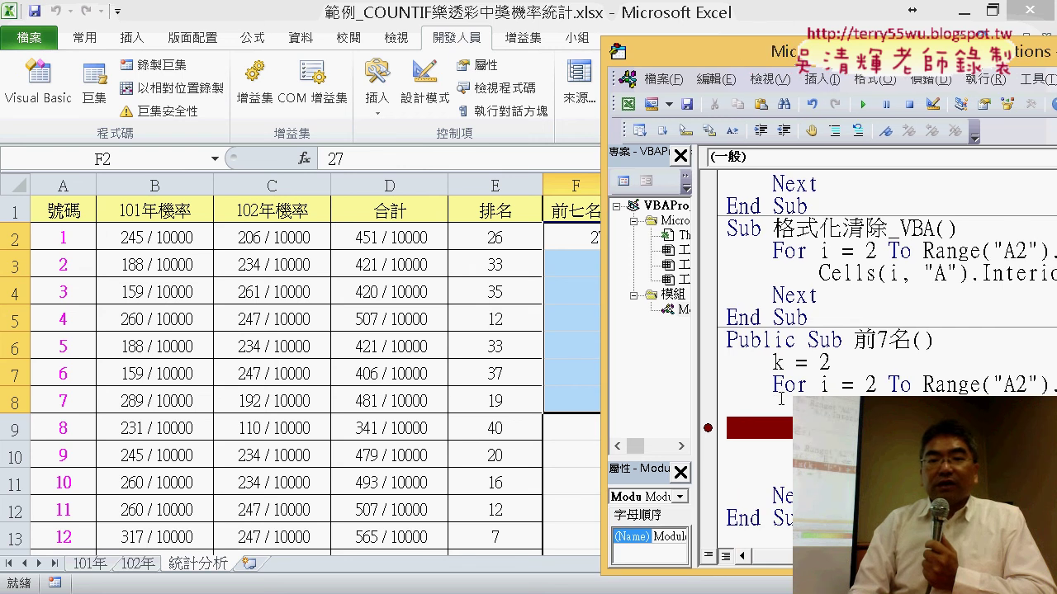
left_click(863, 110)
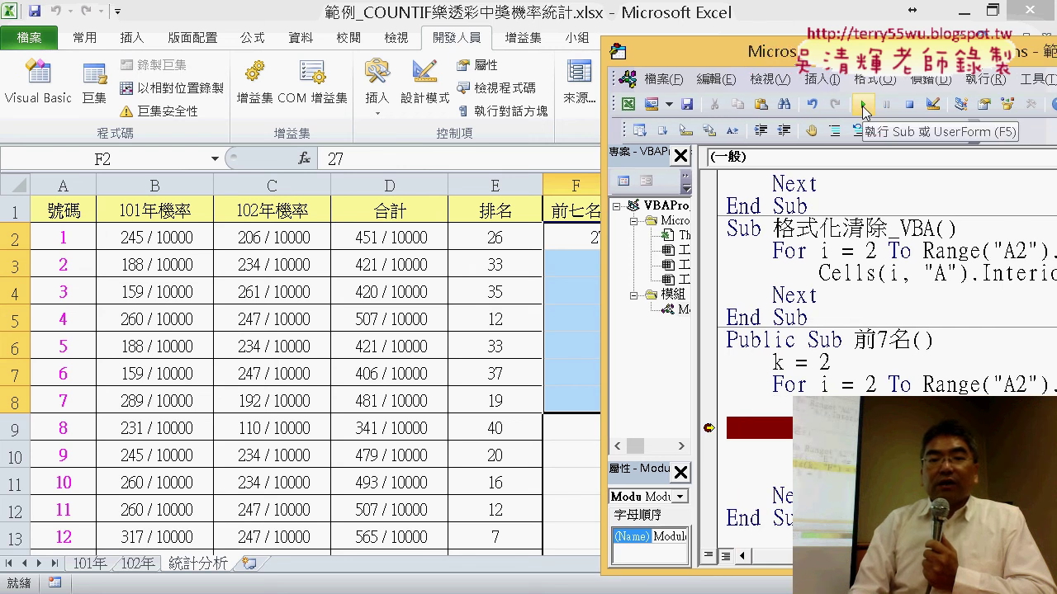
left_click_drag(742, 62, 284, 70)
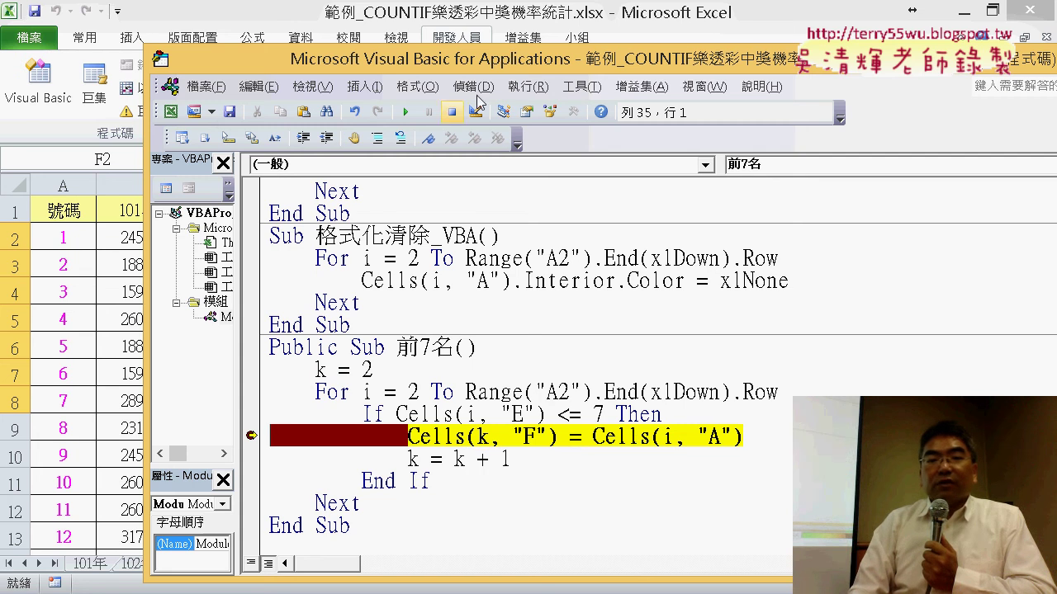
left_click_drag(487, 60, 867, 72)
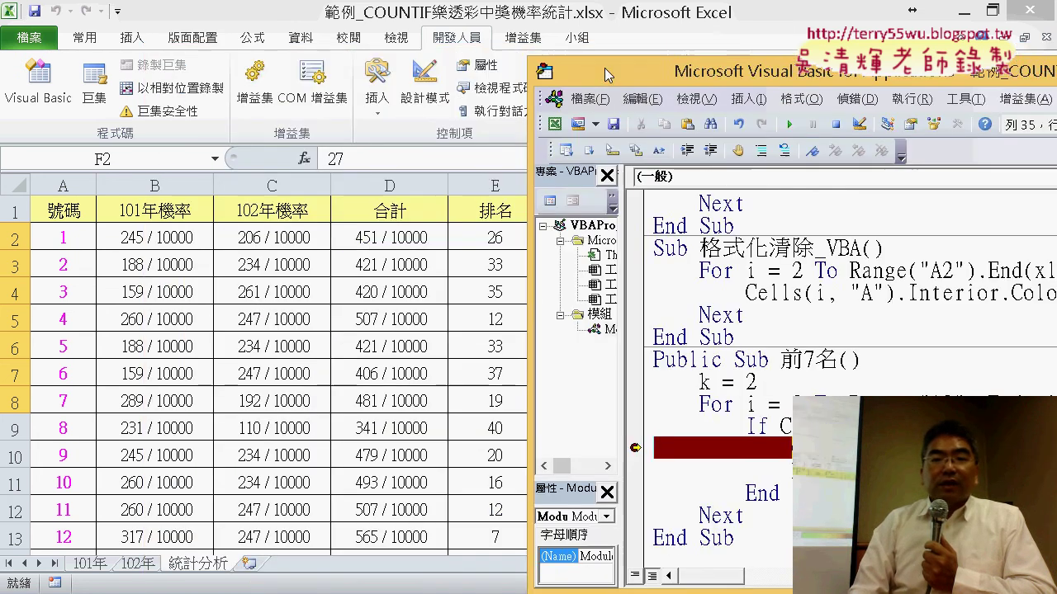
left_click_drag(604, 67, 689, 69)
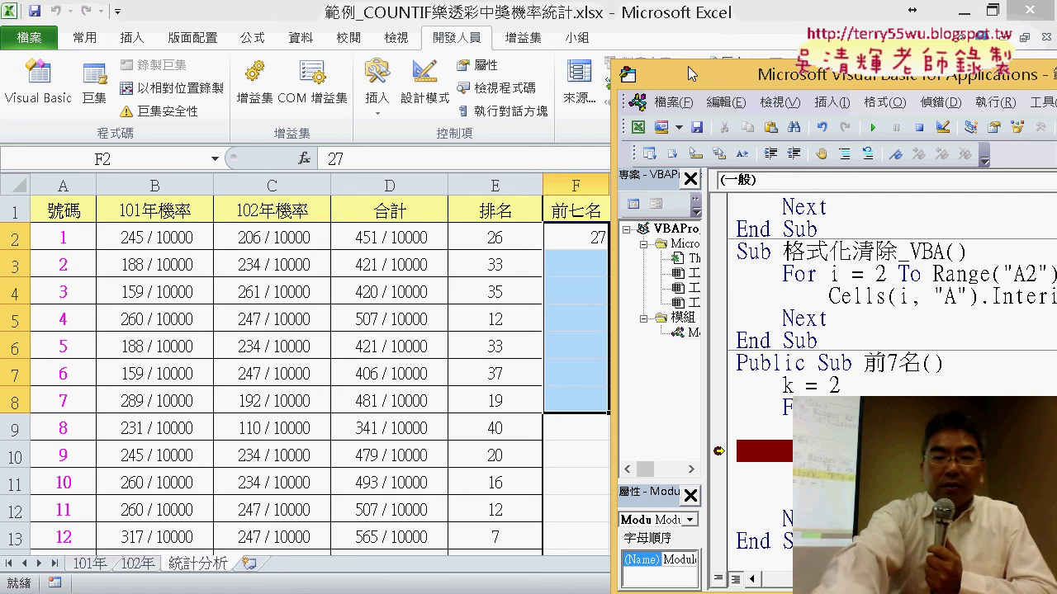
- Step through the loop so F2 gets 12 and F3 gets 21, then remove the breakpoint
key("F8")
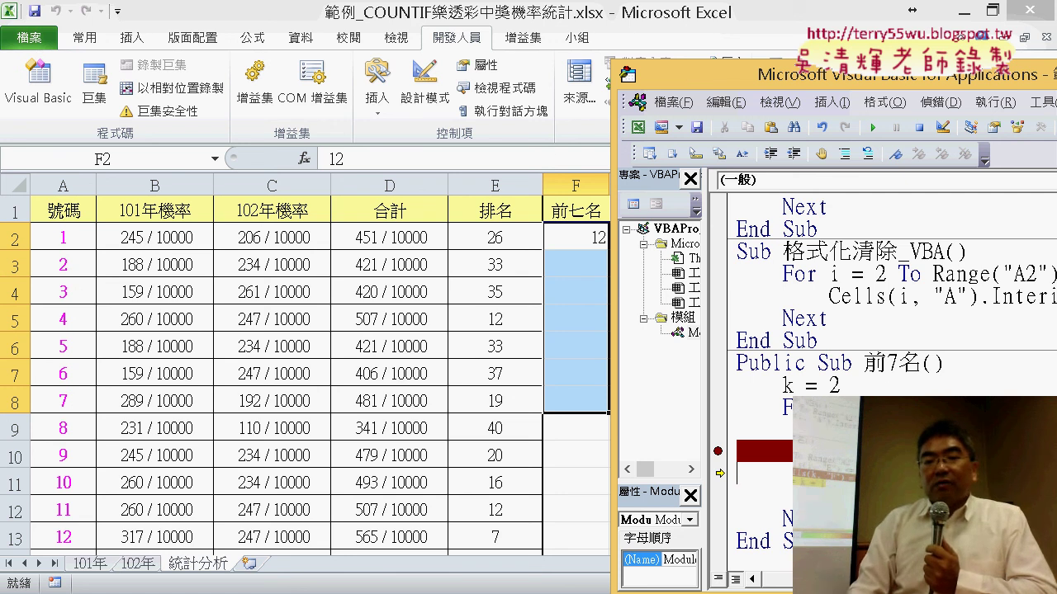
key("F8")
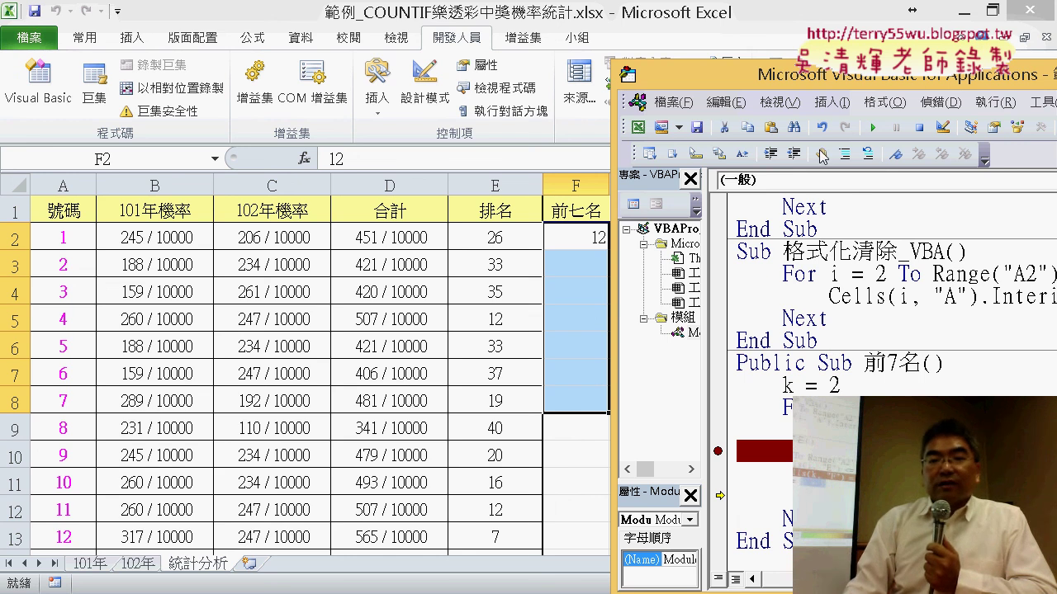
left_click(872, 128)
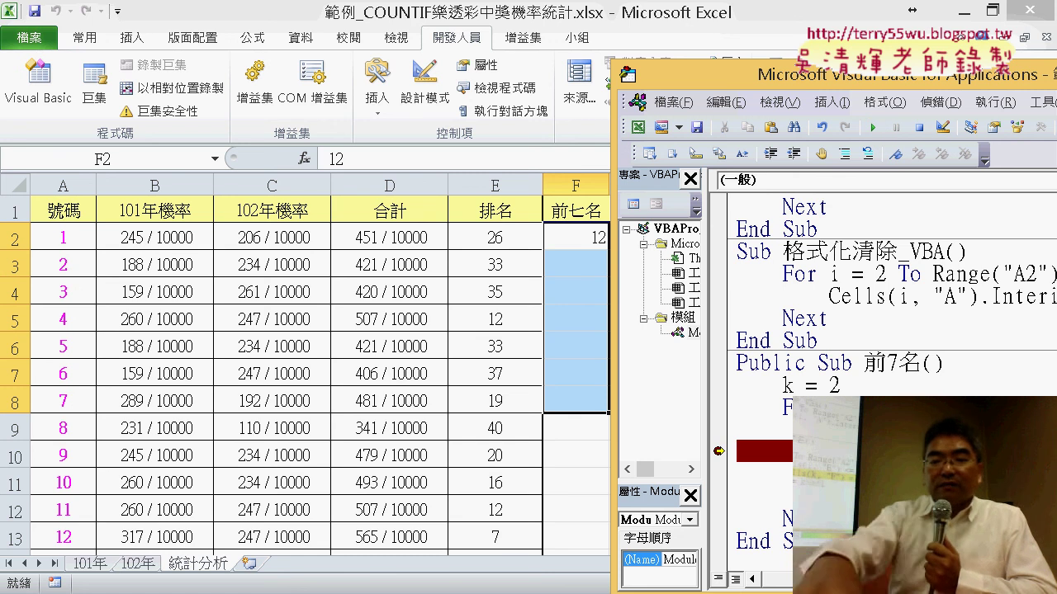
key("F8")
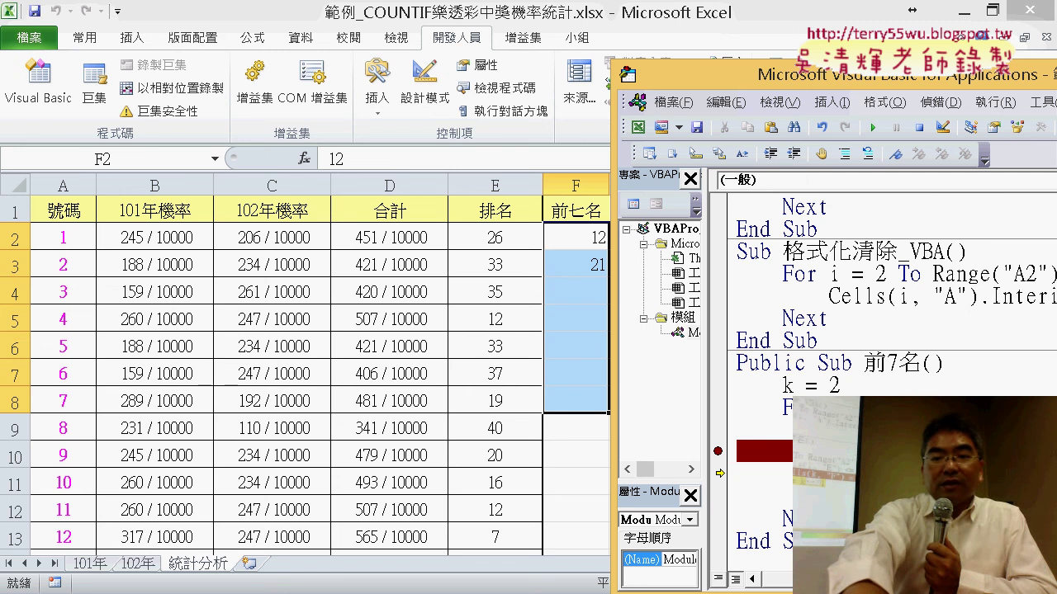
key("F8")
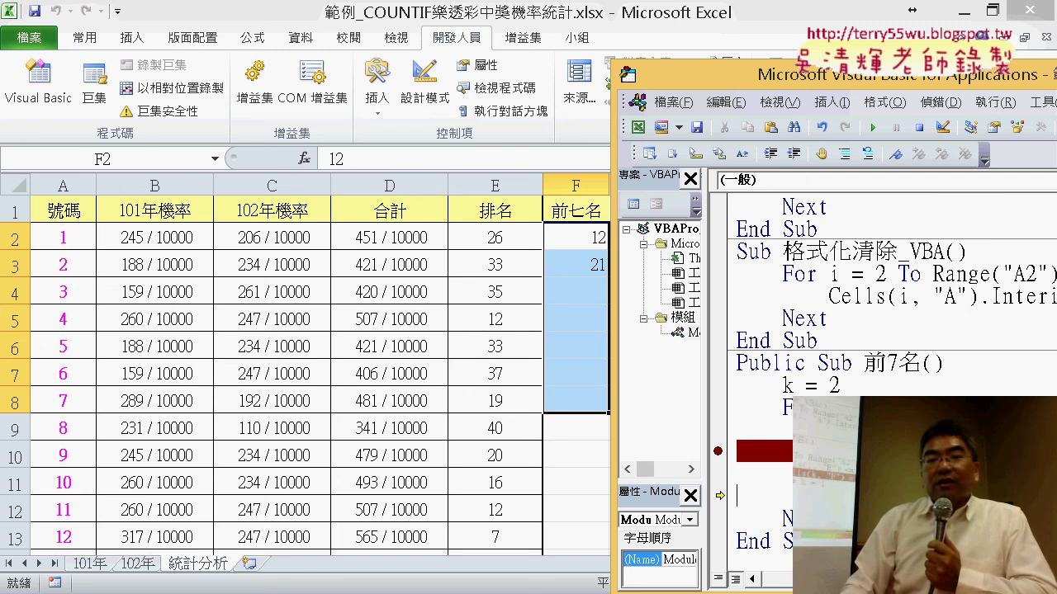
left_click(718, 456)
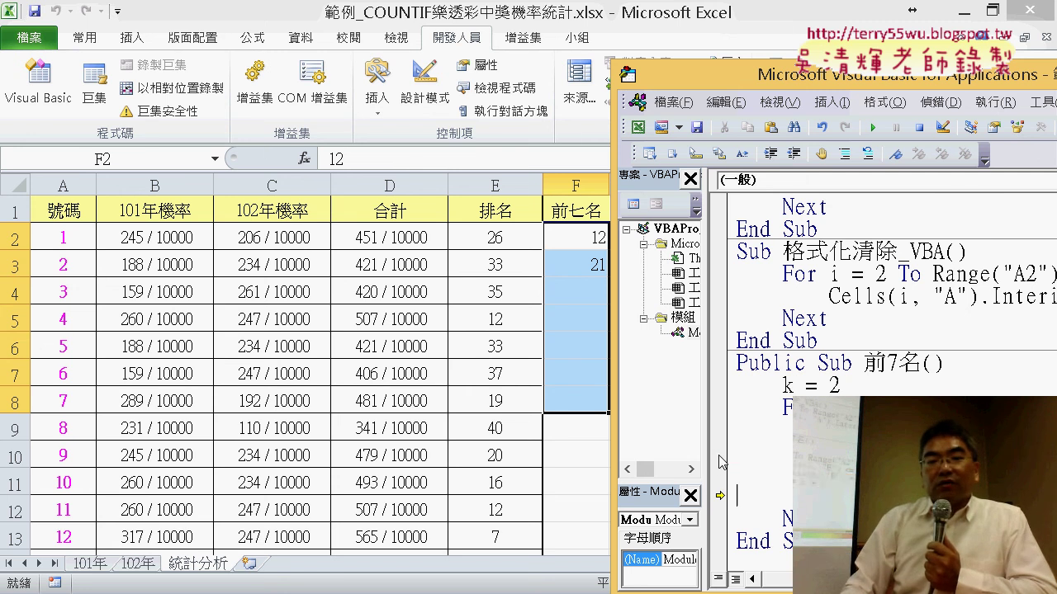
- Finish the macro so F2:F8 lists 12, 21, 27, 28, 33, 34, 39, and bring the code forward
left_click(872, 129)
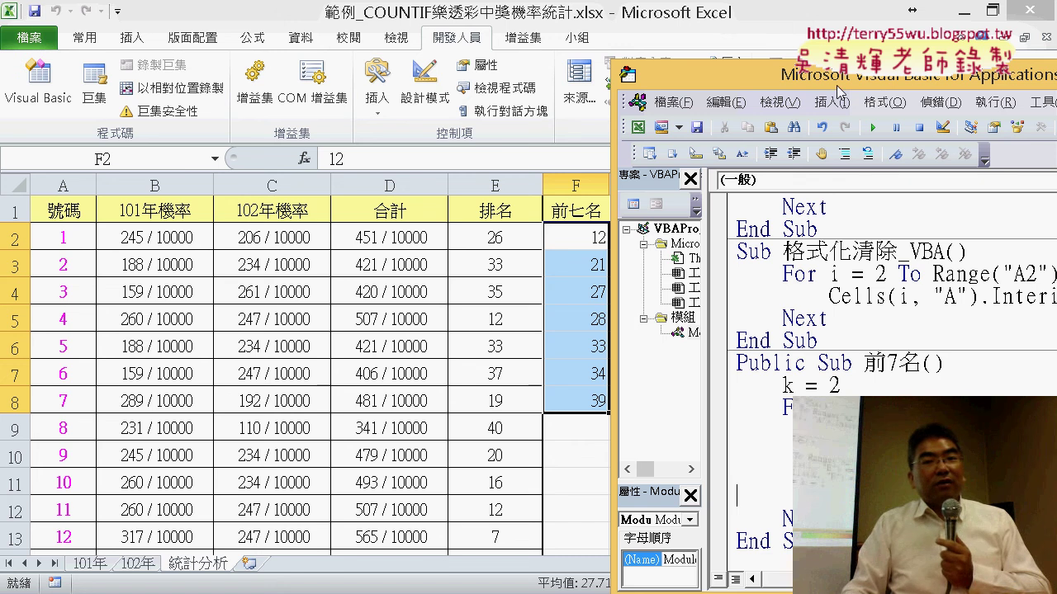
left_click_drag(836, 85, 237, 67)
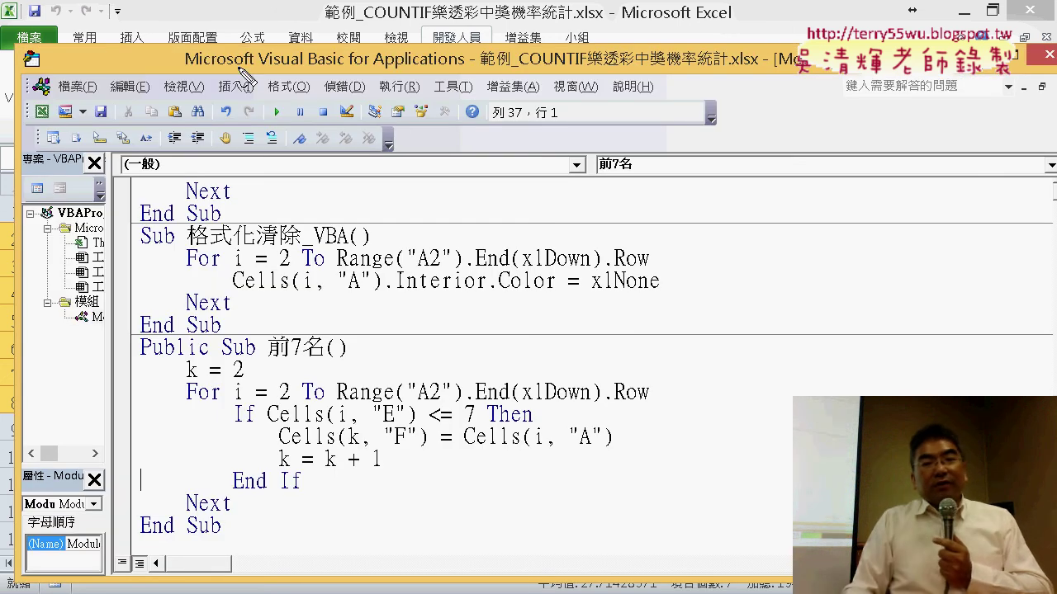
- Annotate Cells(i, "A"), the E rank column, Cells(k, "F"), k = 2 and k = k + 1 in red, then clear the ink
left_click_drag(610, 450, 475, 460)
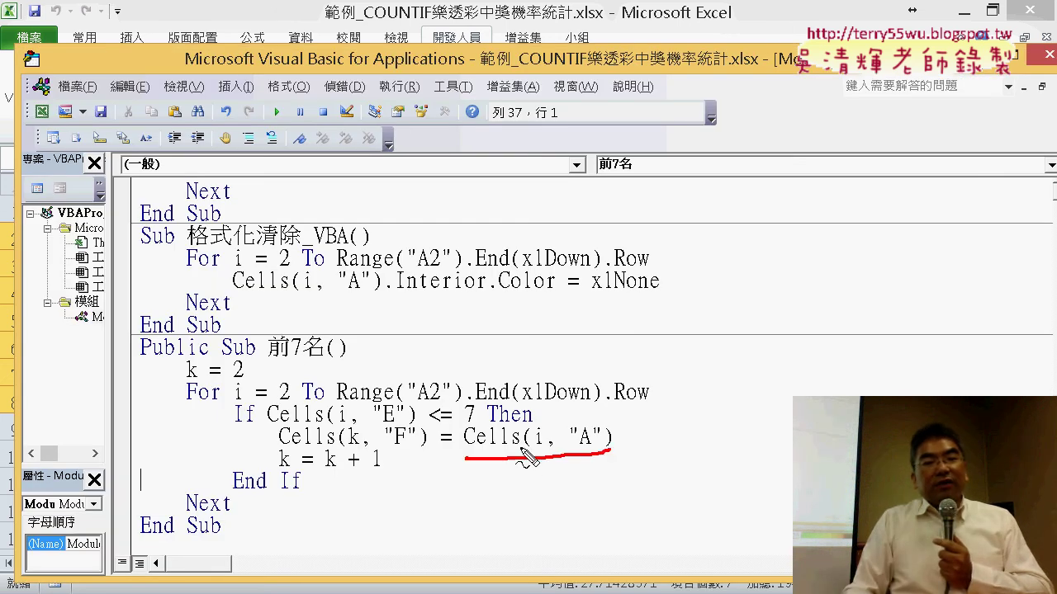
left_click_drag(535, 423, 416, 417)
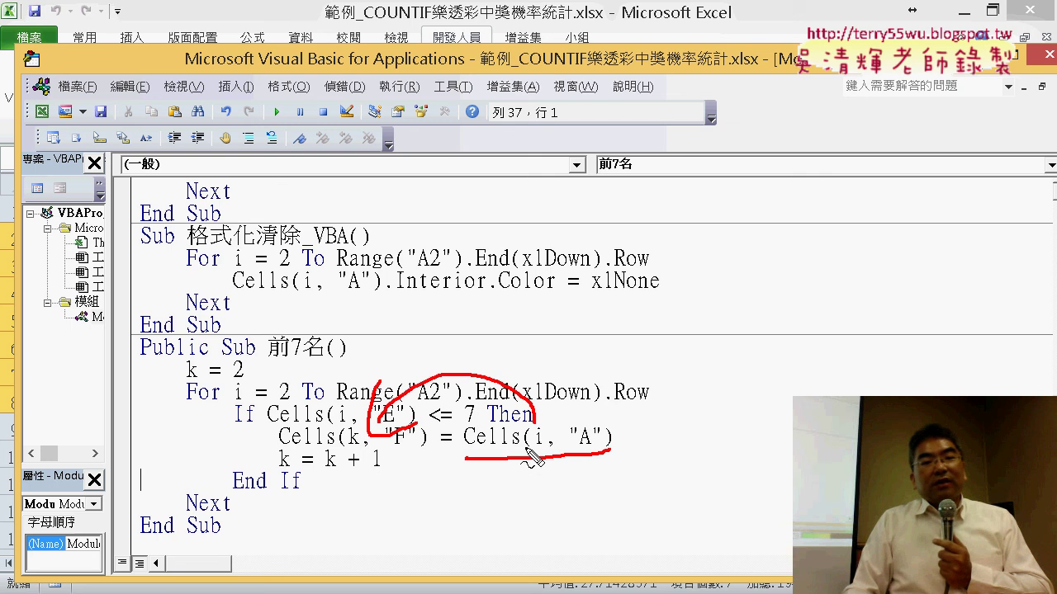
mouse_move(350, 450)
left_mouse_down()
mouse_move(347, 429)
mouse_move(363, 440)
left_mouse_up()
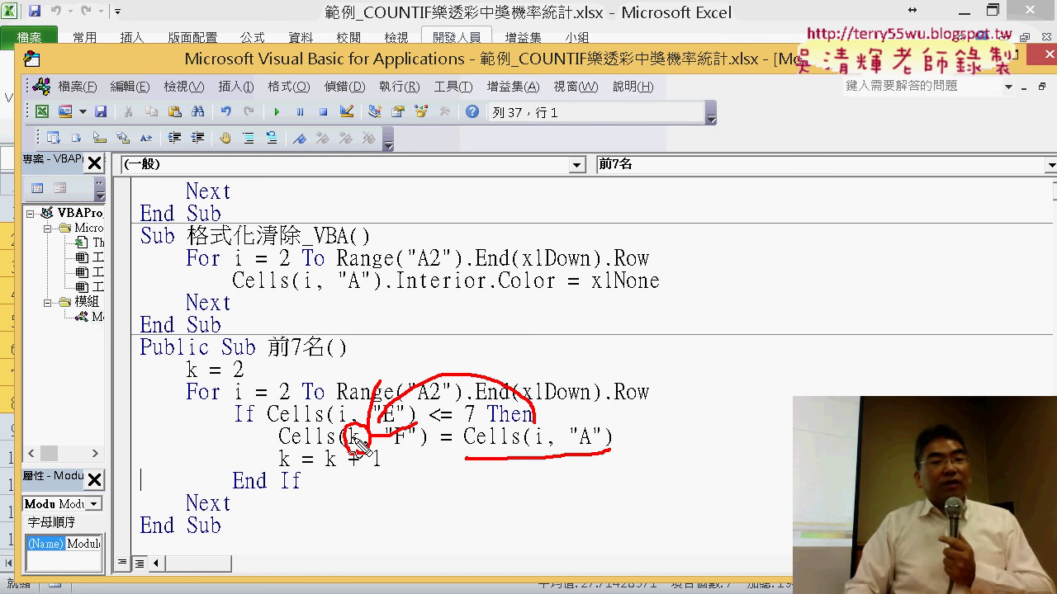
mouse_move(249, 380)
left_mouse_down()
mouse_move(202, 383)
mouse_move(260, 372)
left_mouse_up()
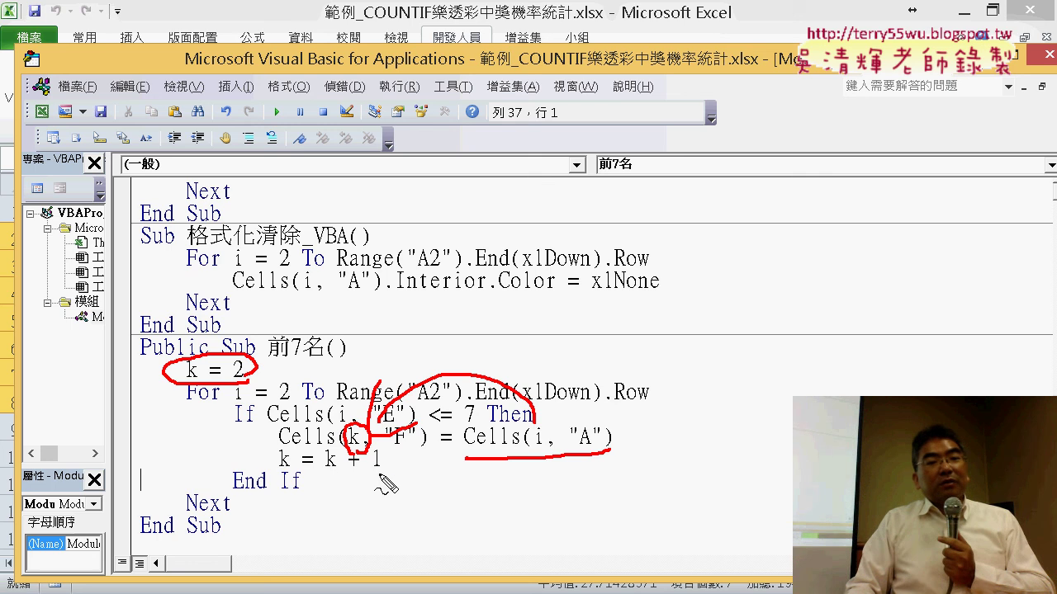
mouse_move(383, 483)
left_mouse_down()
mouse_move(392, 458)
mouse_move(378, 477)
left_mouse_up()
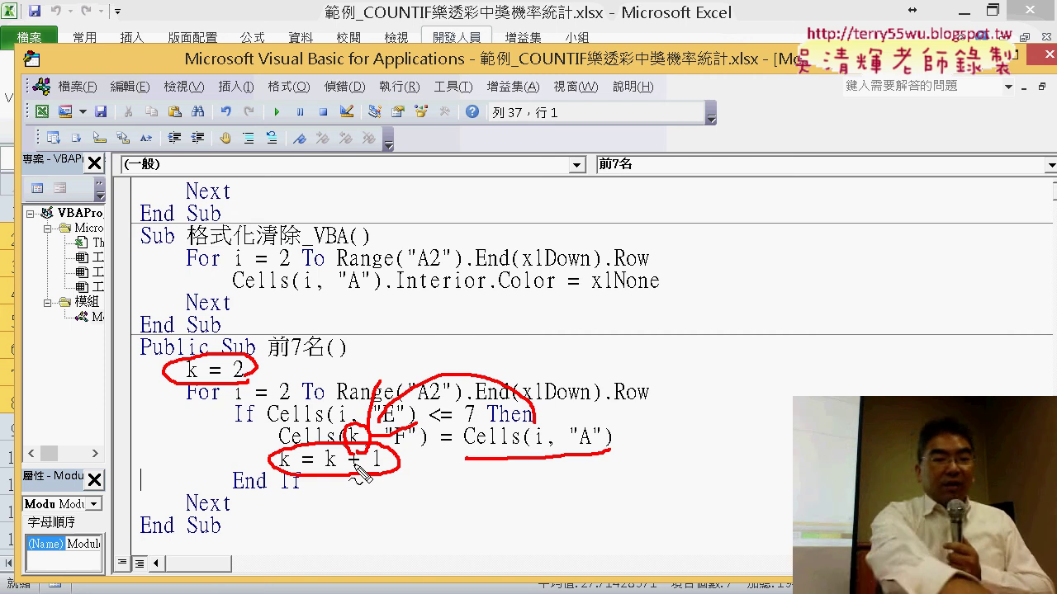
key("Escape")
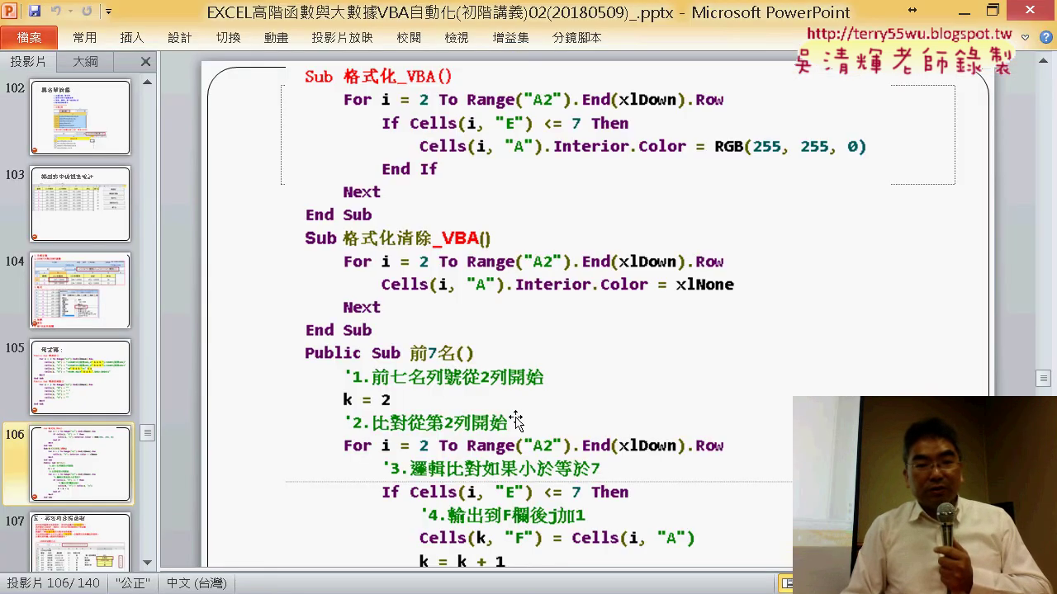
- Scroll past the 前7名 code slide to slide 107, which opens with the LOOKUP(H3,A3:A10,B3:B10) example
scroll(515, 421, "down", 3)
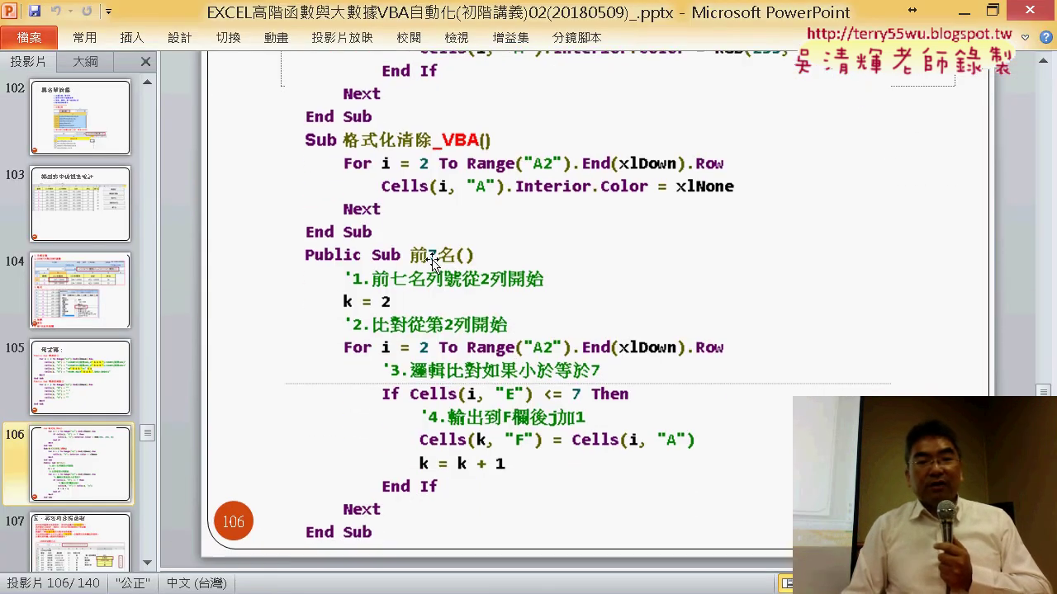
scroll(433, 263, "down", 2)
scroll(479, 266, "up", 3)
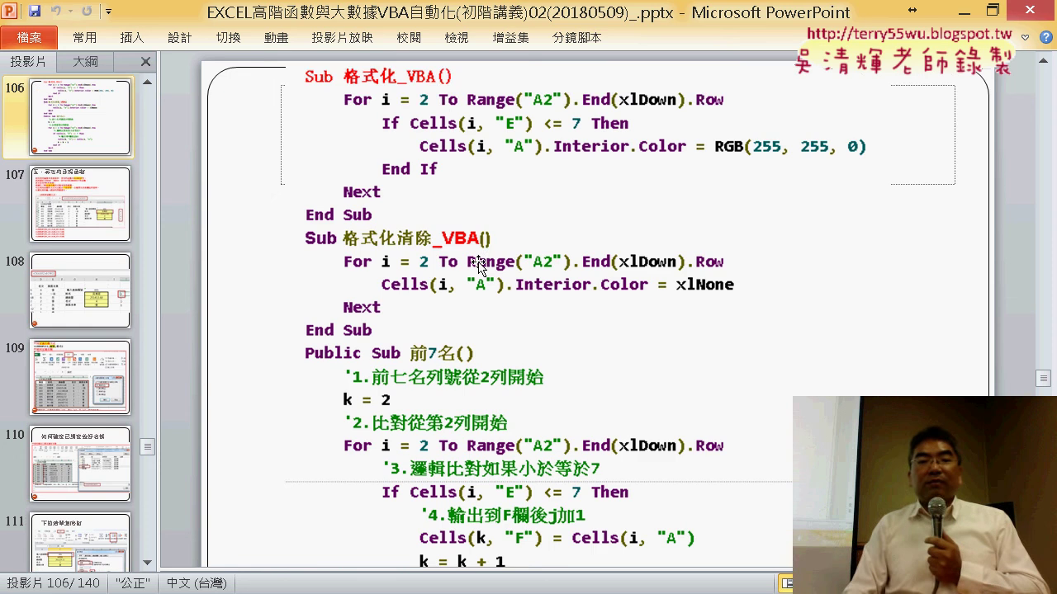
scroll(478, 266, "down", 1)
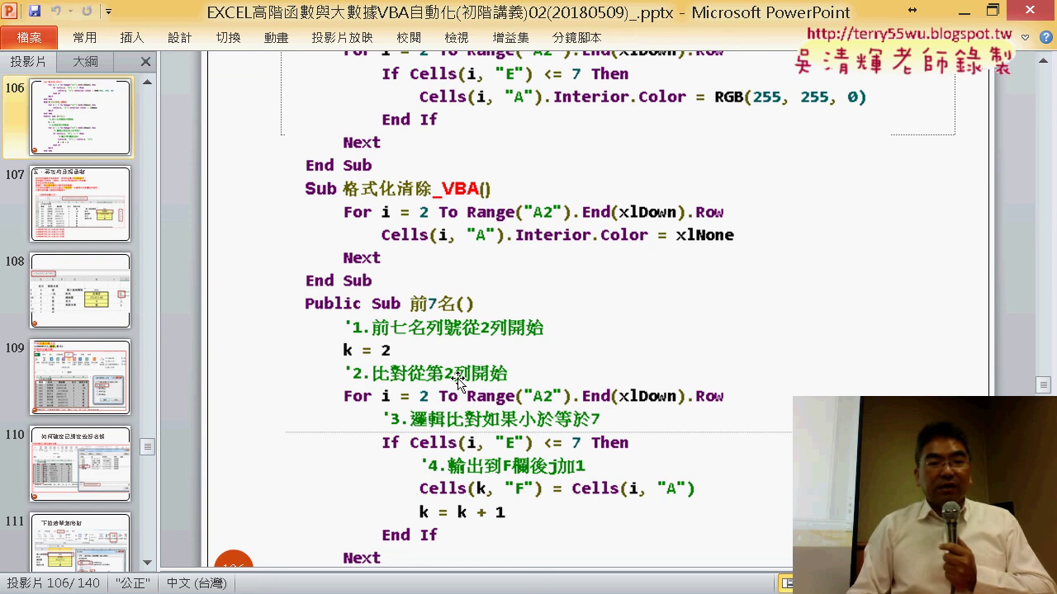
scroll(458, 384, "down", 2)
scroll(458, 384, "down", 3)
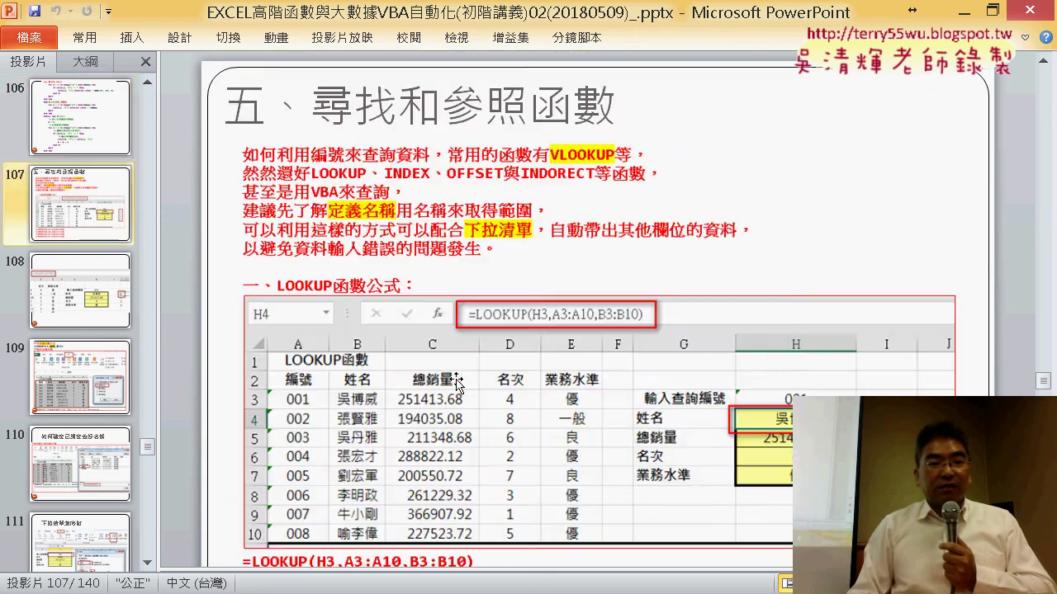